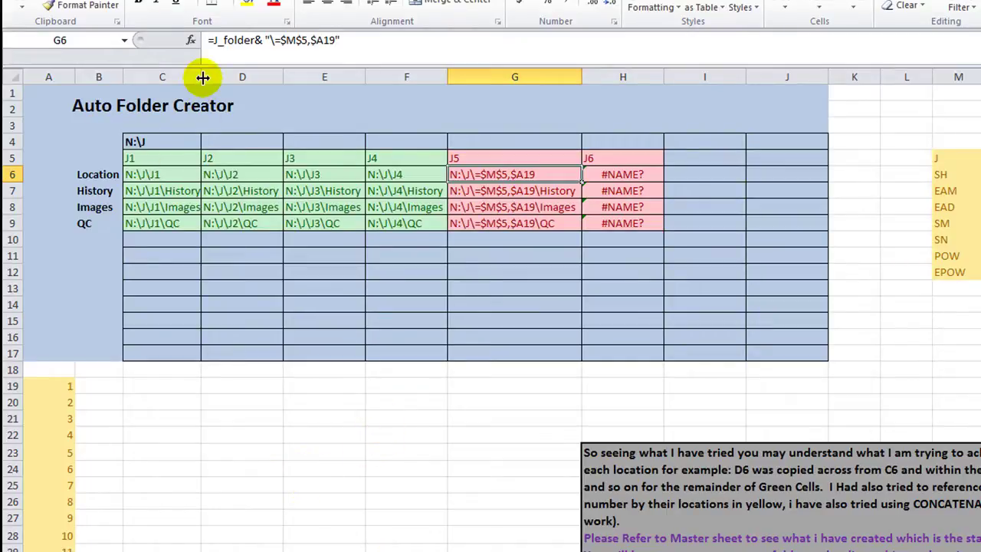
# Widen column C to about 14.71, then check the J1 location formula in C6 and header in C5
pyautogui.moveTo(201, 77); pyautogui.dragTo(215, 77)
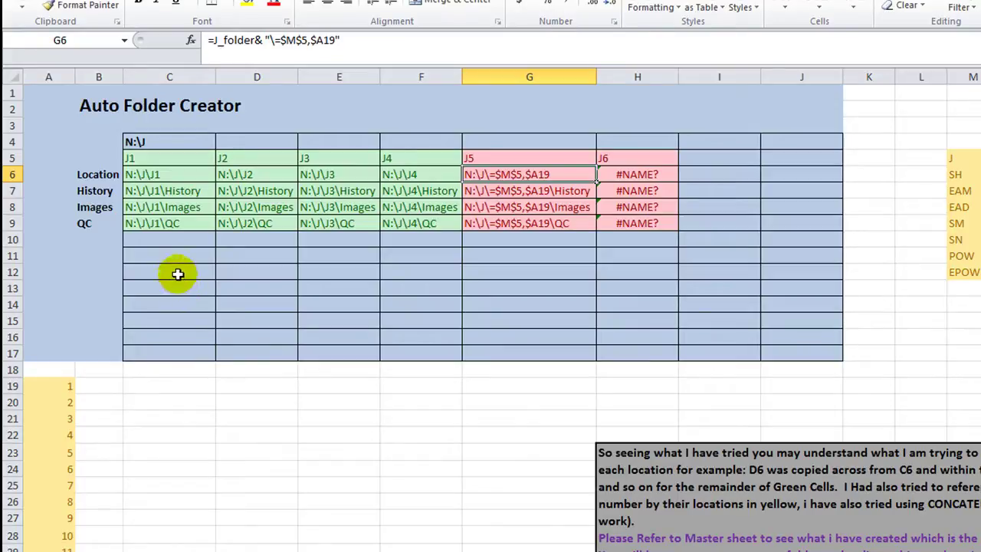
pyautogui.click(189, 175)
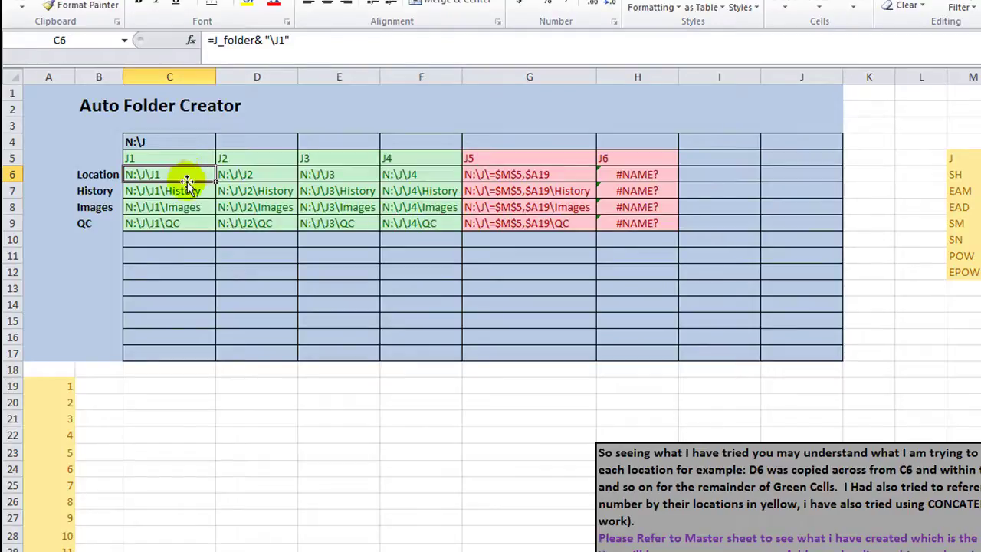
pyautogui.click(136, 157)
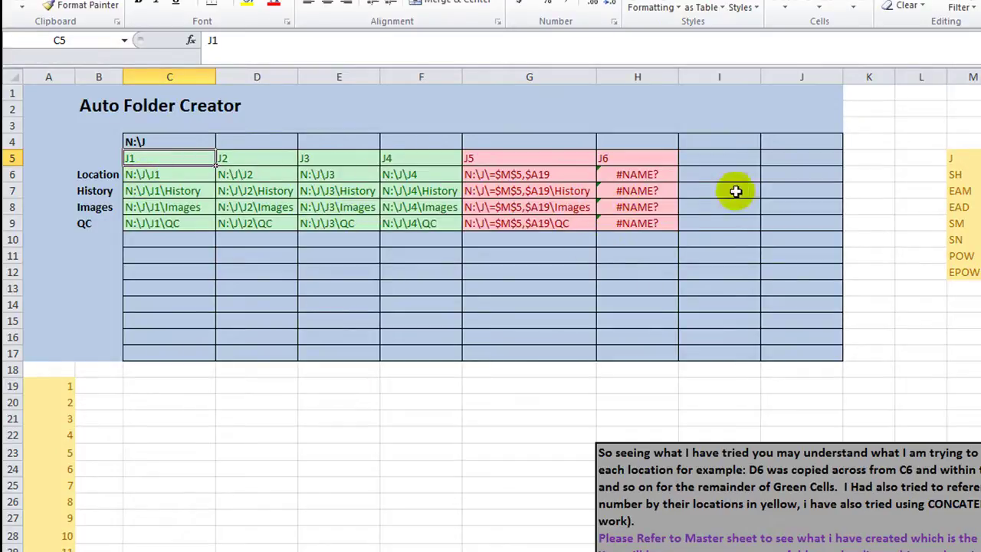
# Inspect the History, QC and C6 location formulas, leaving them unchanged
pyautogui.click(554, 190)
pyautogui.click(259, 223)
pyautogui.click(142, 172)
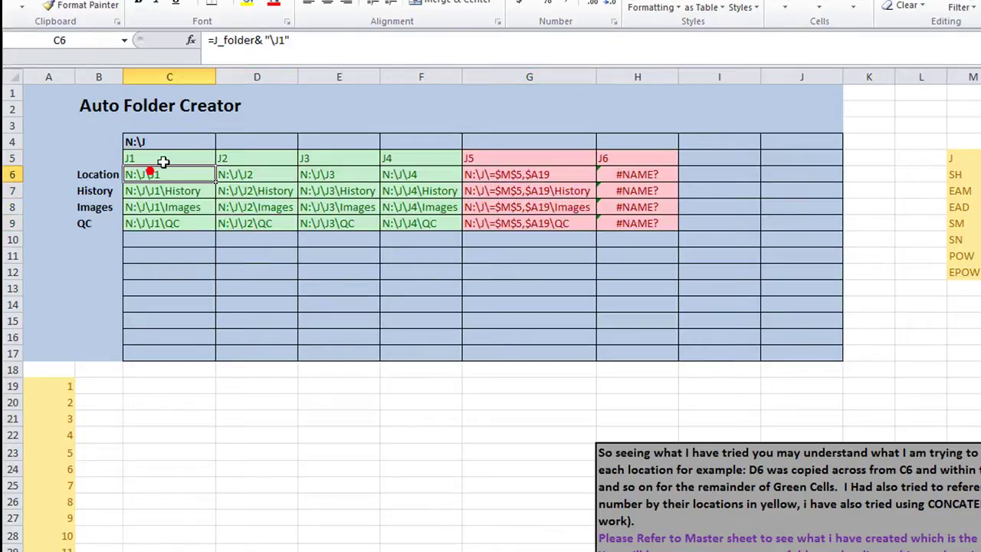
pyautogui.click(298, 45)
pyautogui.click(298, 45)
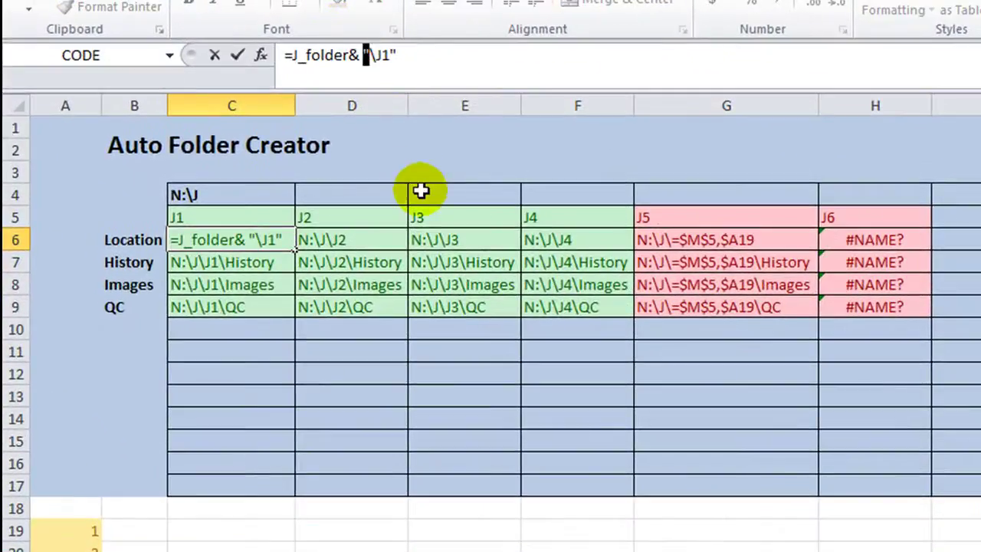
pyautogui.click(258, 360)
pyautogui.click(252, 422)
# Review C4, C5 and C6, then jump to the Folder_Location named range
pyautogui.click(232, 216)
pyautogui.click(224, 197)
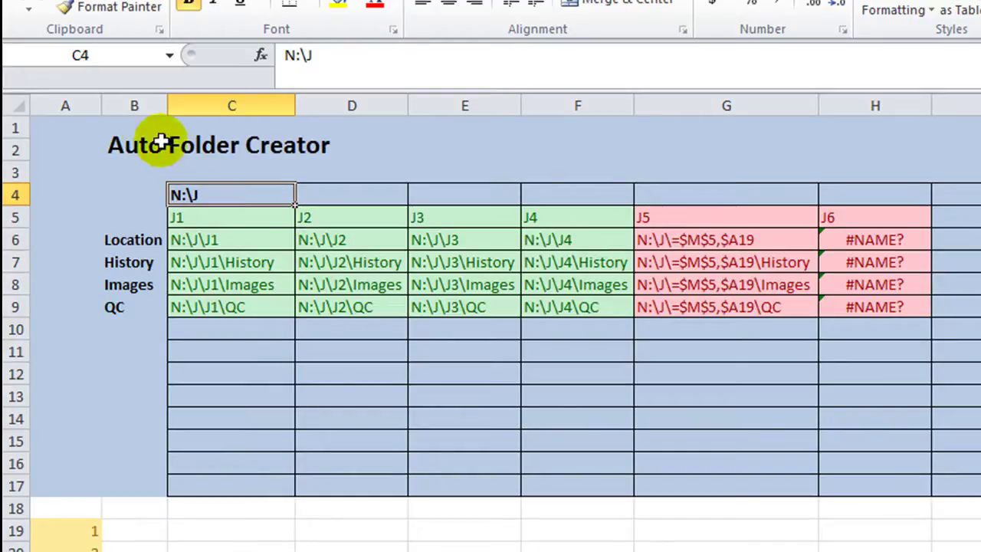
pyautogui.click(265, 243)
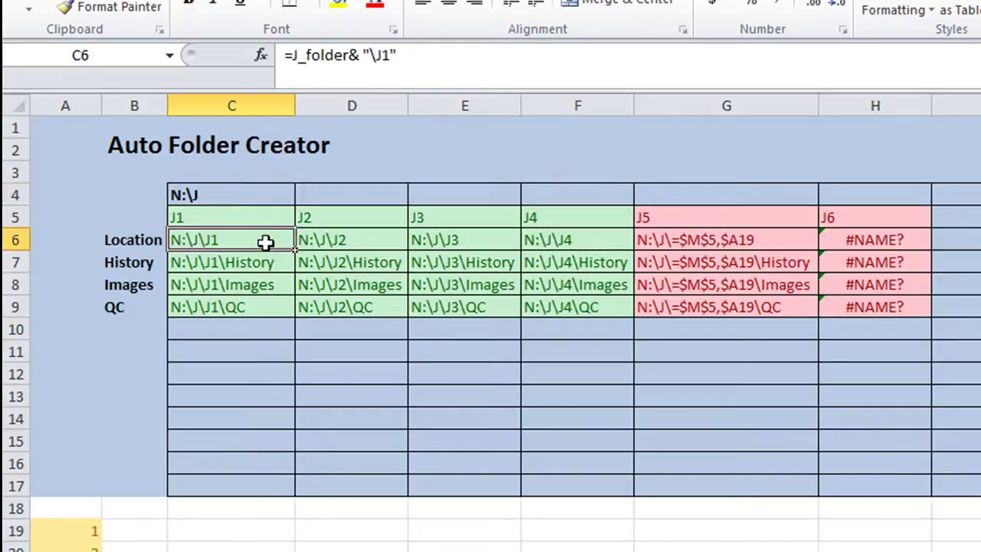
pyautogui.click(337, 55)
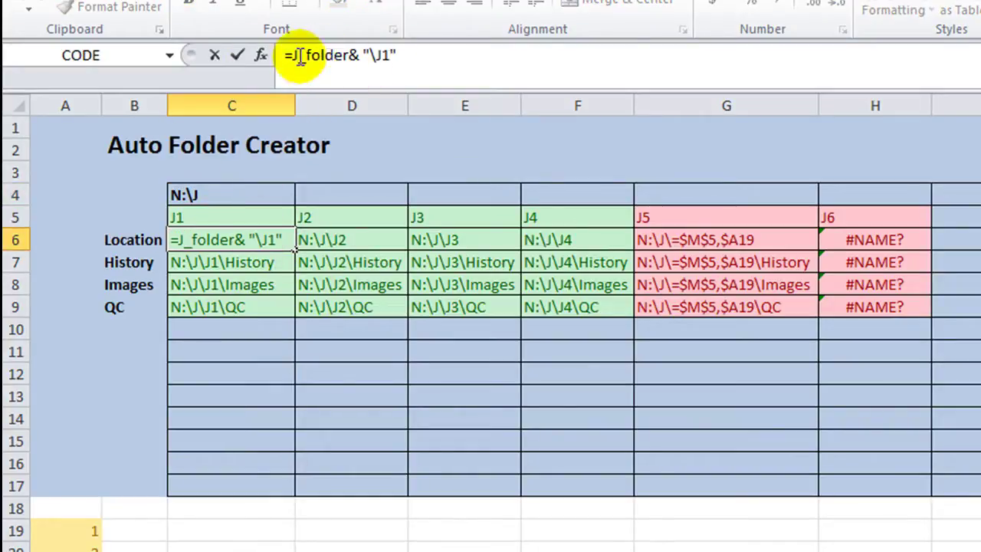
pyautogui.click(237, 55)
pyautogui.click(169, 55)
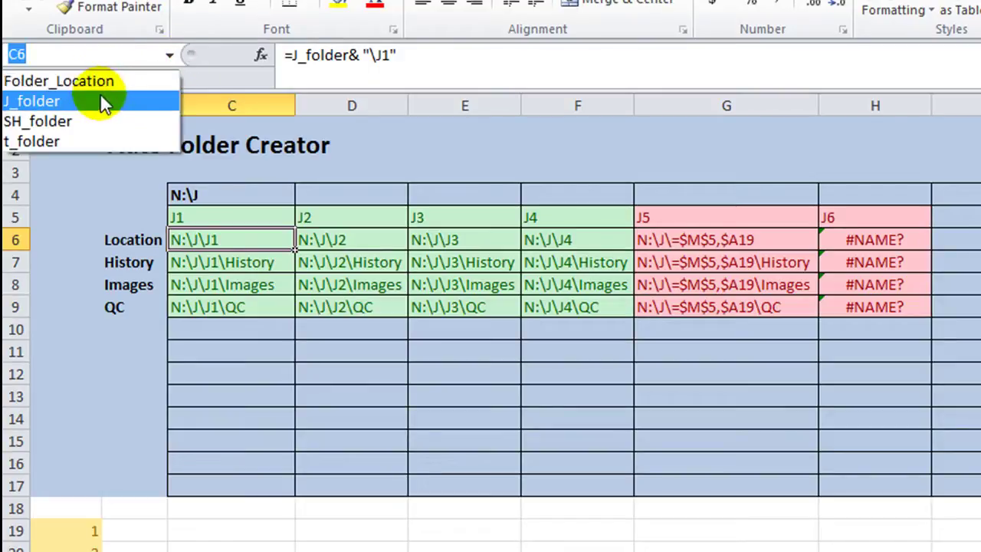
pyautogui.click(42, 81)
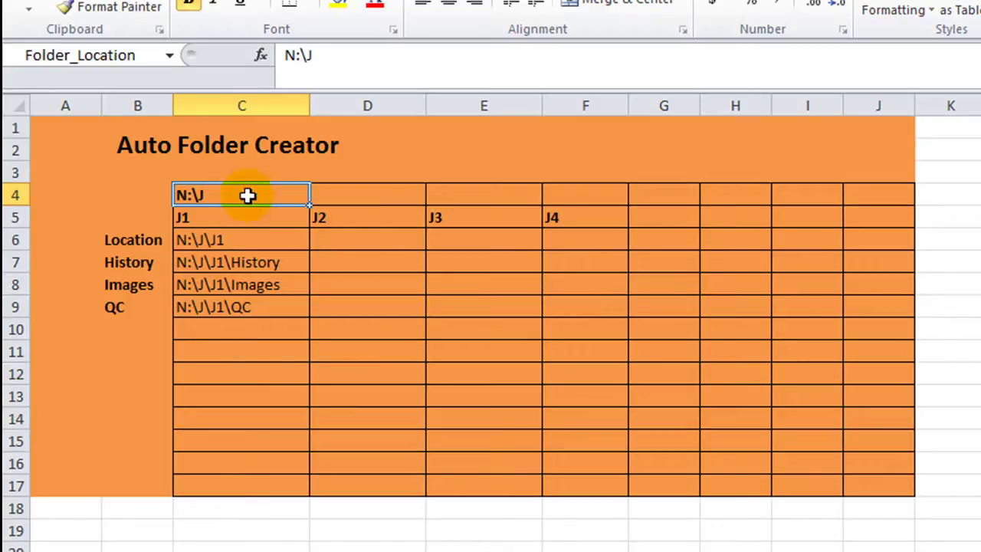
# Rewrite the C6 formula as =J_folder&"\"&C$5, replacing the fixed J1 text with the header reference
pyautogui.click(360, 268)
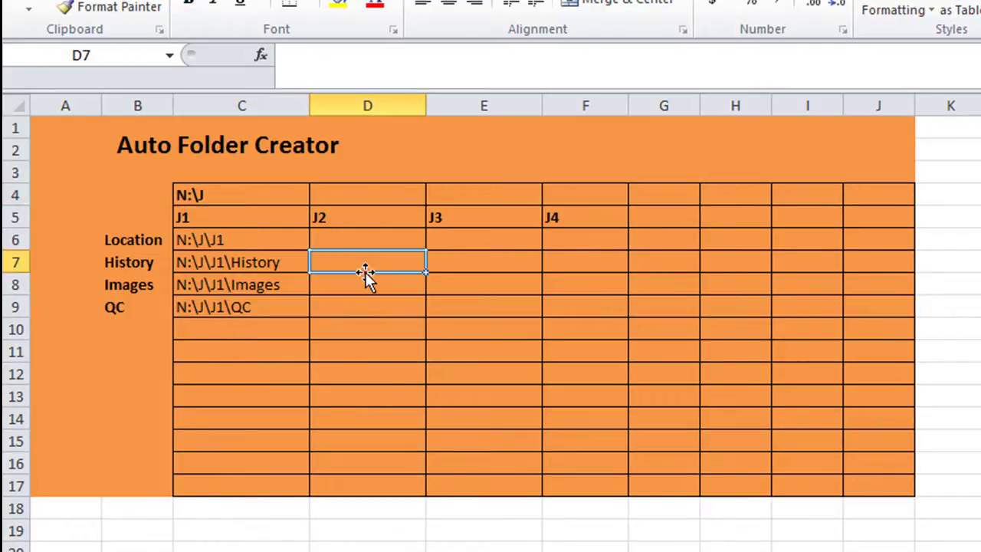
pyautogui.click(360, 239)
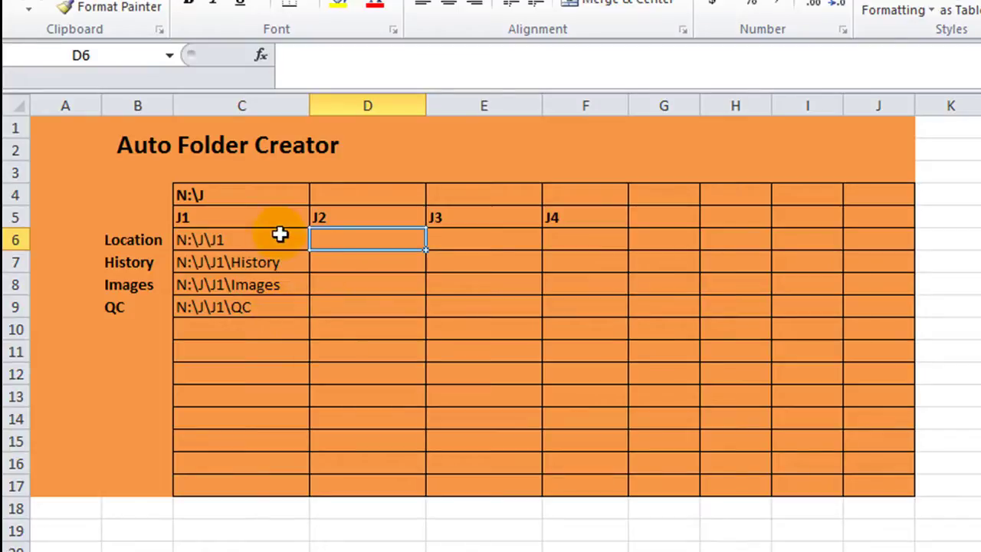
pyautogui.click(246, 242)
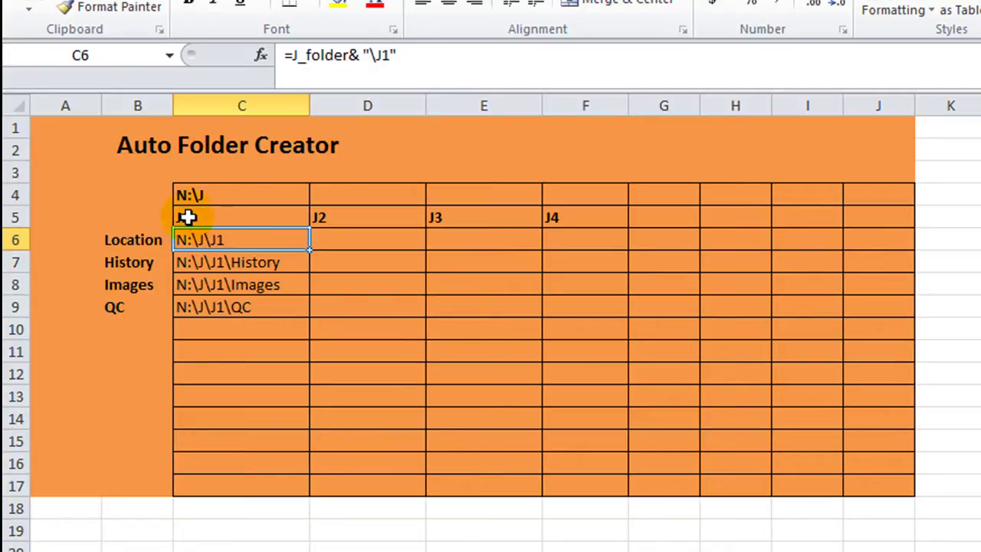
pyautogui.click(377, 54)
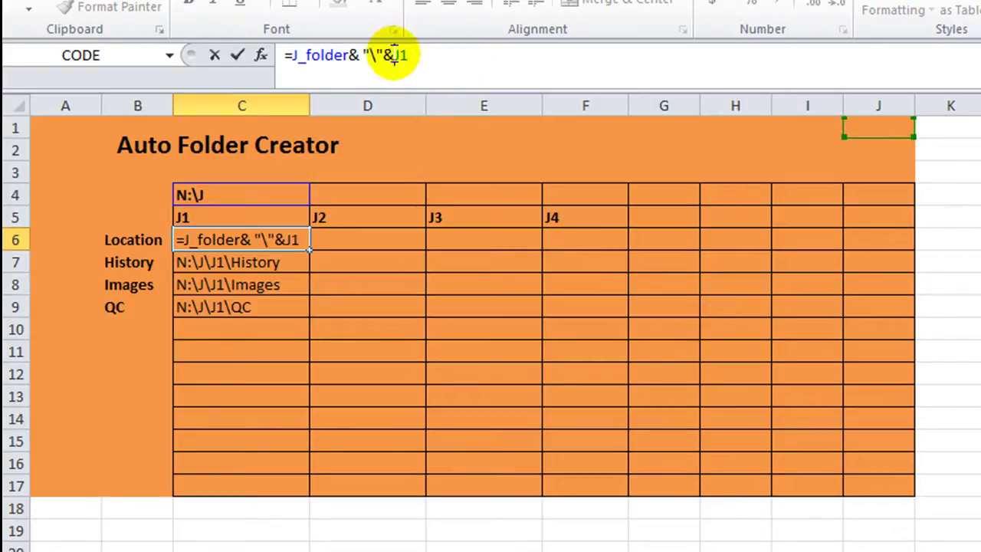
pyautogui.click(426, 54)
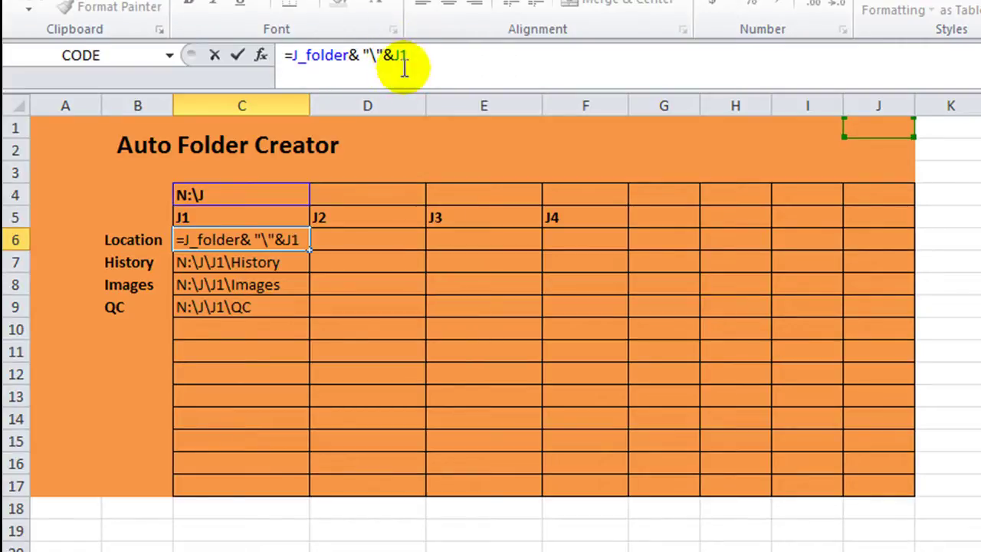
pyautogui.click(444, 58)
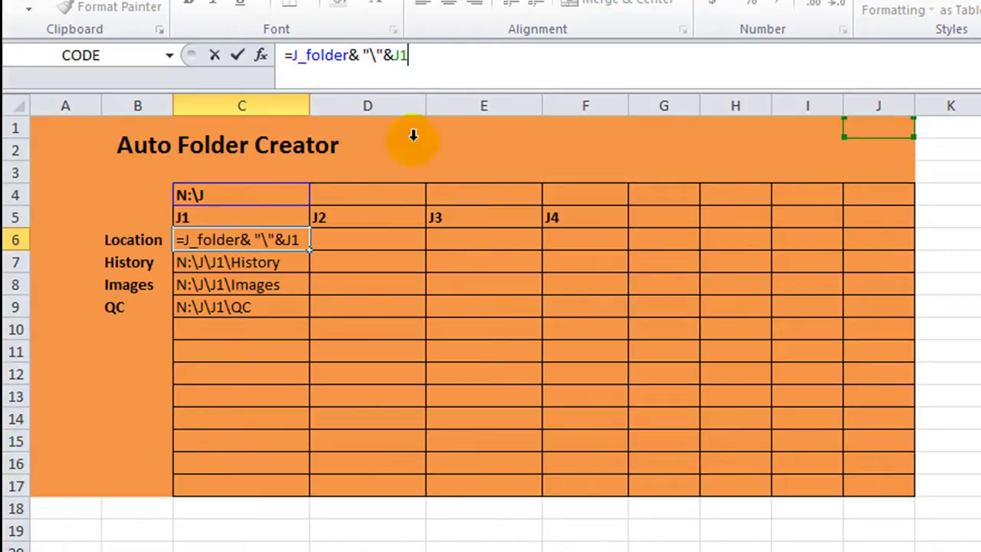
pyautogui.doubleClick(420, 58)
pyautogui.click(223, 217)
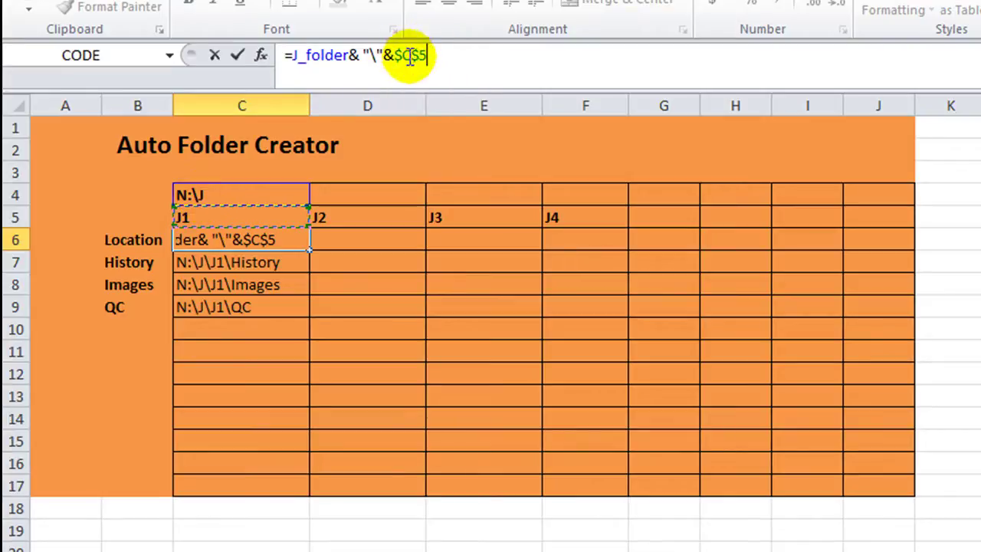
pyautogui.press('F4')
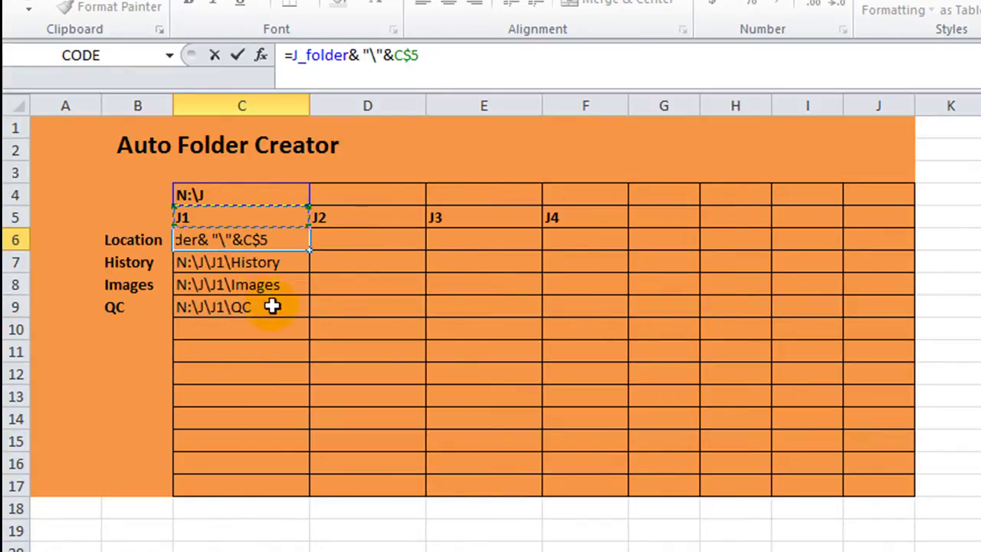
# Commit the C6 formula and set C7 to =C6&"\History"
pyautogui.press('Return')
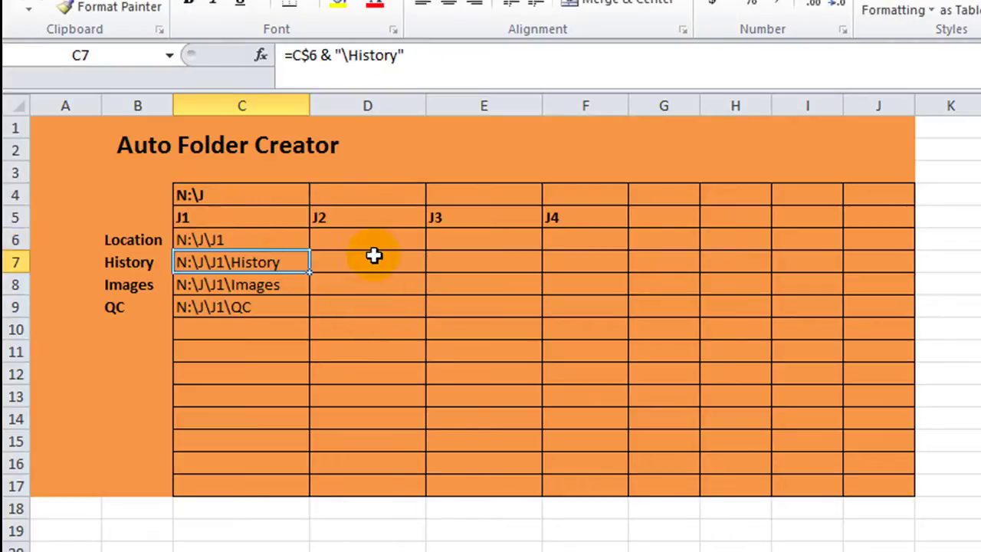
pyautogui.click(264, 244)
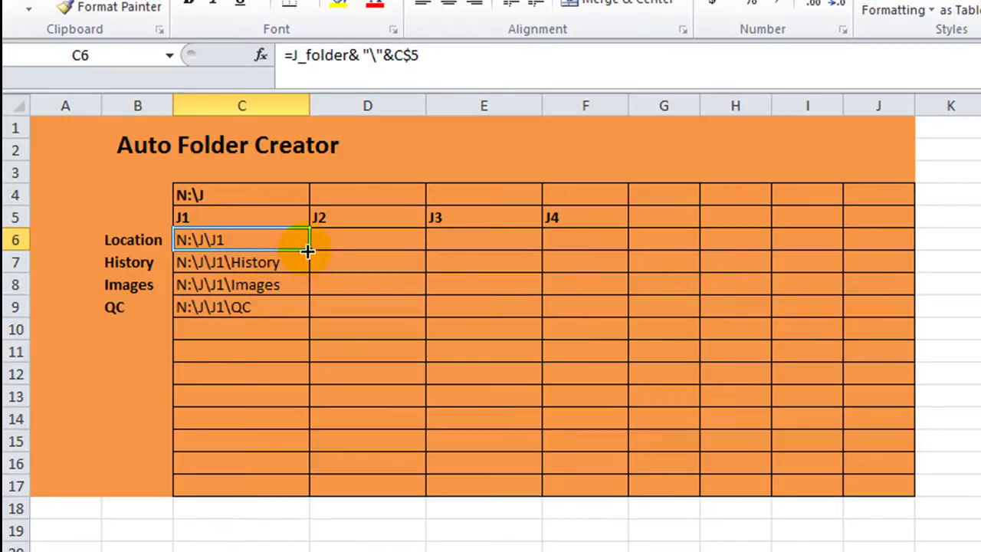
pyautogui.moveTo(309, 248); pyautogui.dragTo(301, 266)
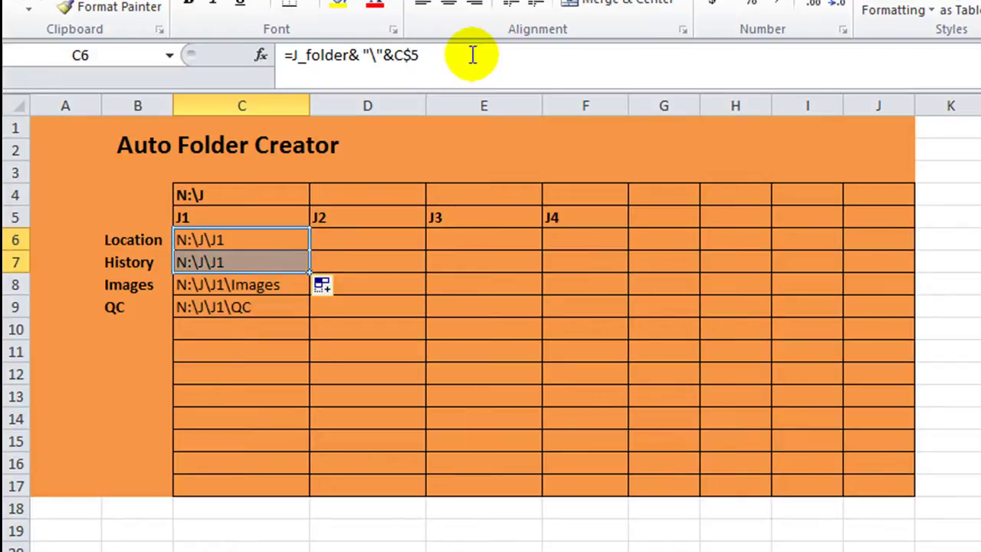
pyautogui.click(253, 263)
pyautogui.write('=')
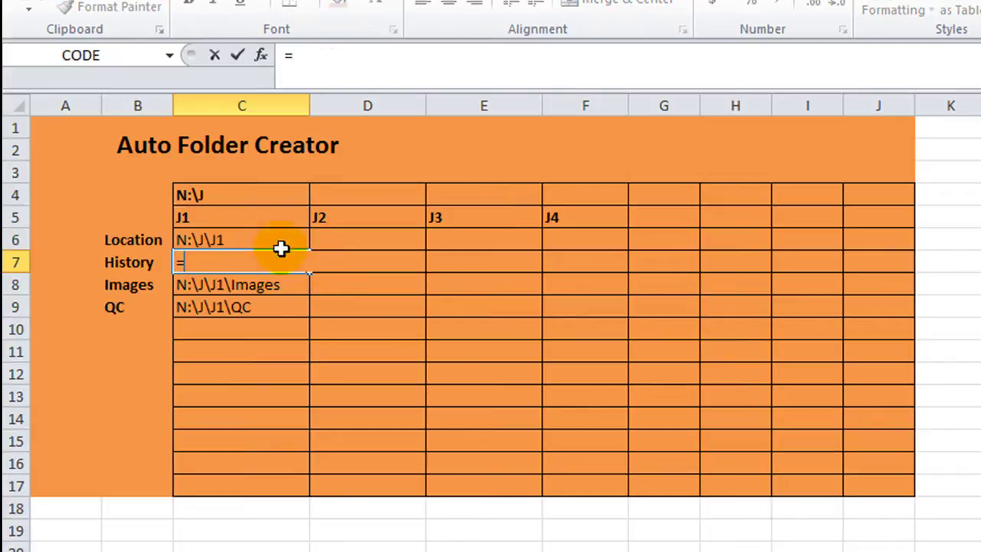
pyautogui.click(239, 239)
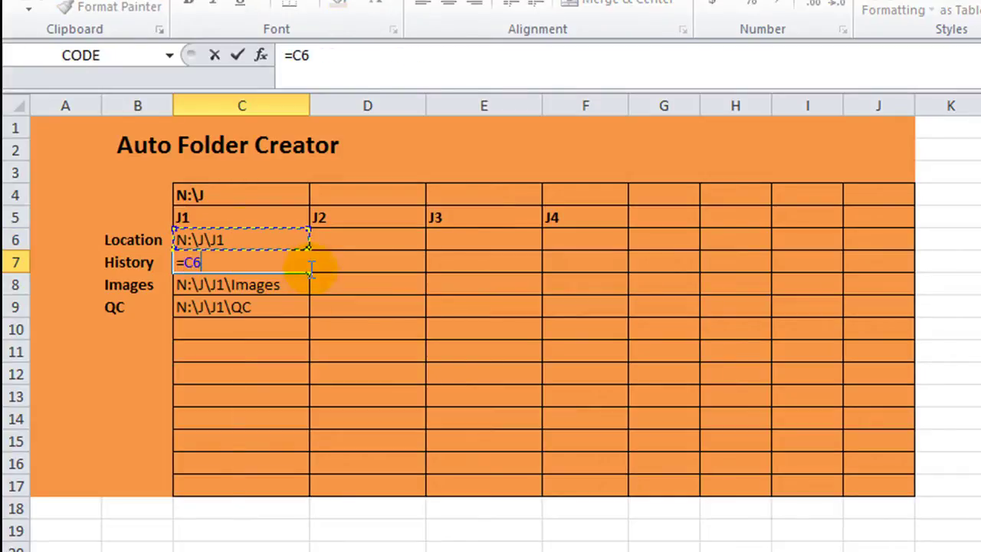
pyautogui.write('&"\\History')
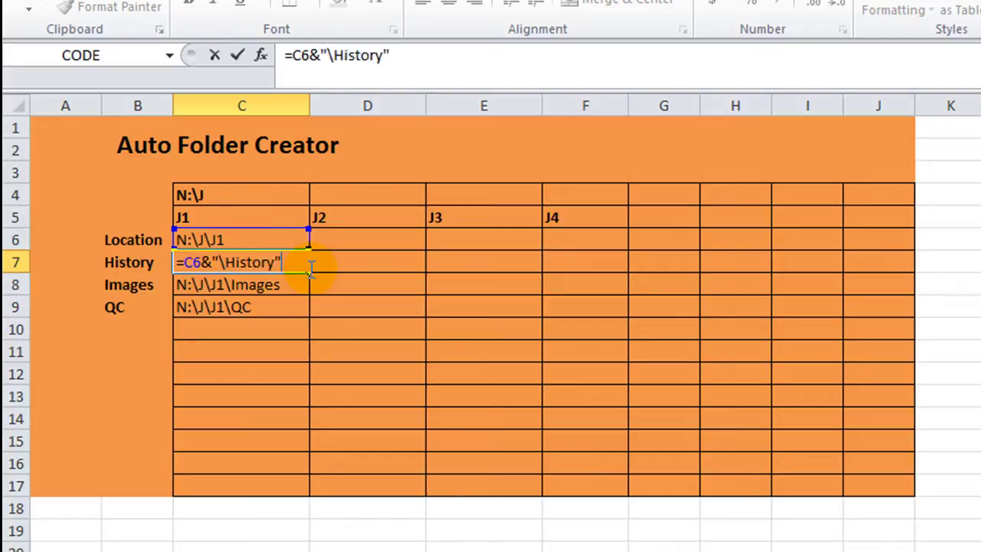
pyautogui.press('Return')
# Set C8 to =C6&"\Images" and C9 to =C6&"\QC"
pyautogui.click(269, 261)
pyautogui.click(282, 284)
pyautogui.write('=')
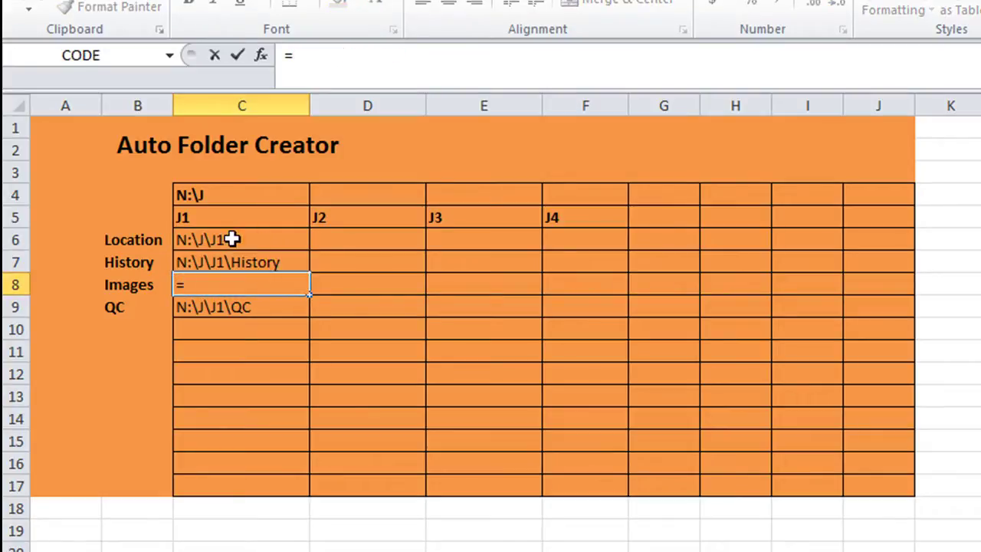
pyautogui.click(230, 239)
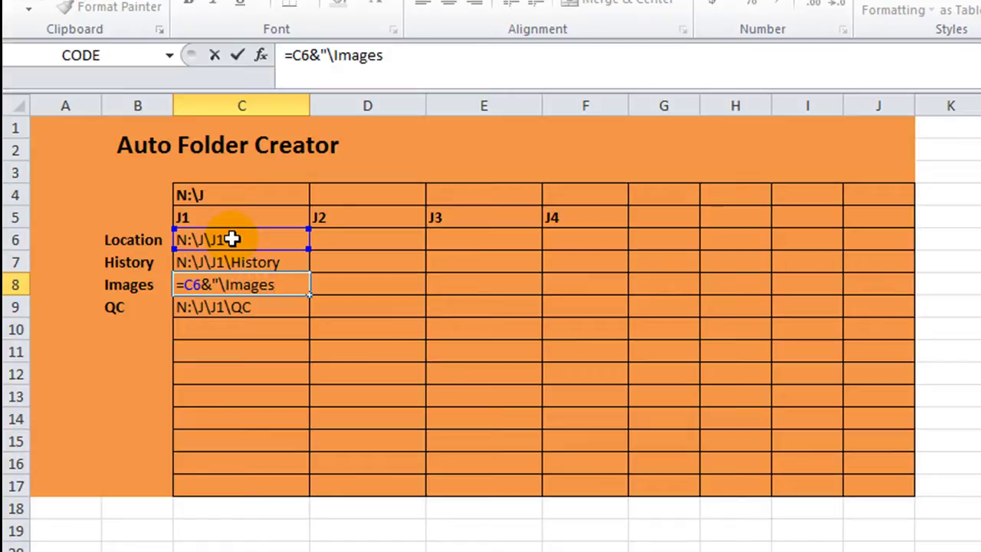
pyautogui.press('Return')
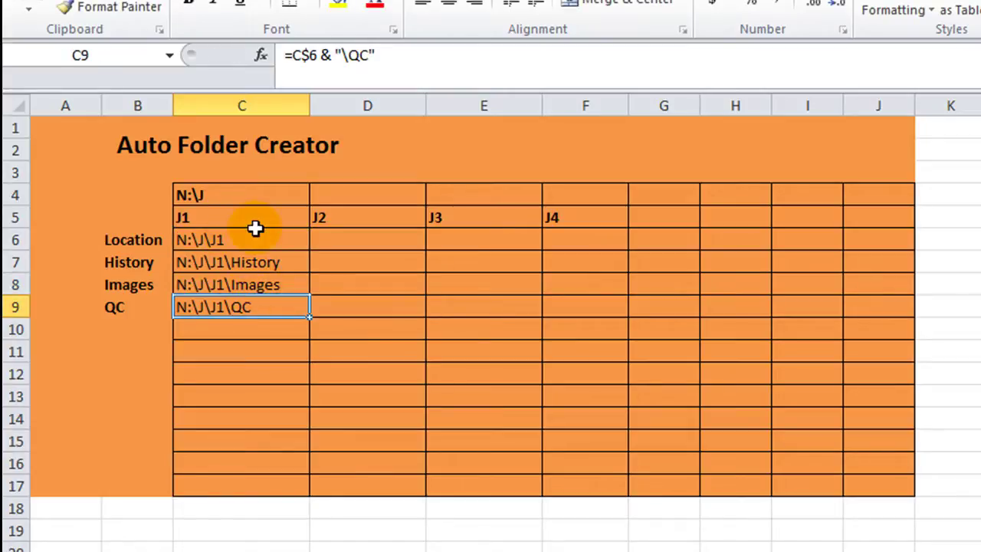
pyautogui.write('=')
pyautogui.click(219, 239)
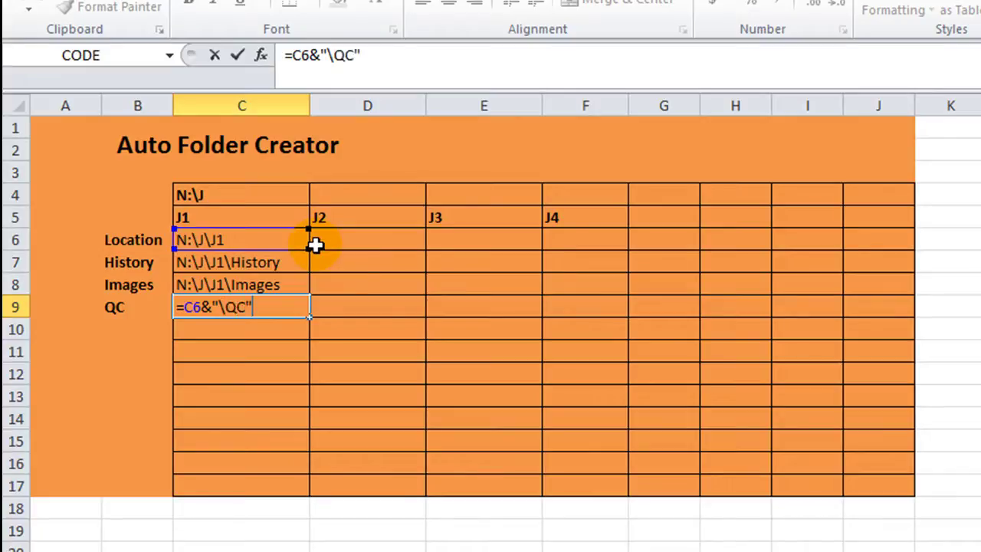
pyautogui.press('Return')
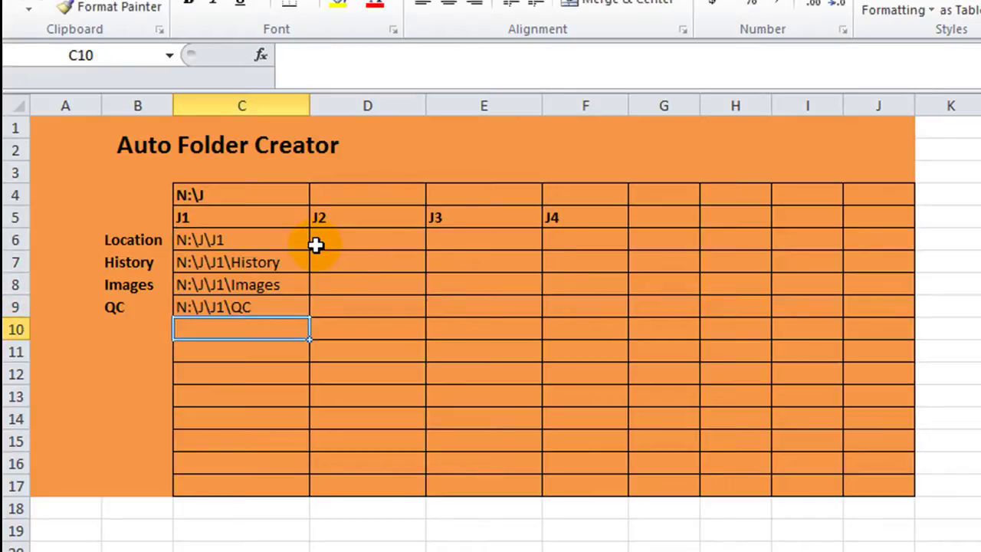
# Copy the C6:C9 path formulas across to J2–J4 and verify the copied D7, D8, D9 formulas
pyautogui.click(251, 240)
pyautogui.moveTo(252, 241)
pyautogui.mouseDown()
pyautogui.moveTo(245, 286)
pyautogui.moveTo(282, 313)
pyautogui.moveTo(589, 286)
pyautogui.mouseUp()
pyautogui.click(376, 374)
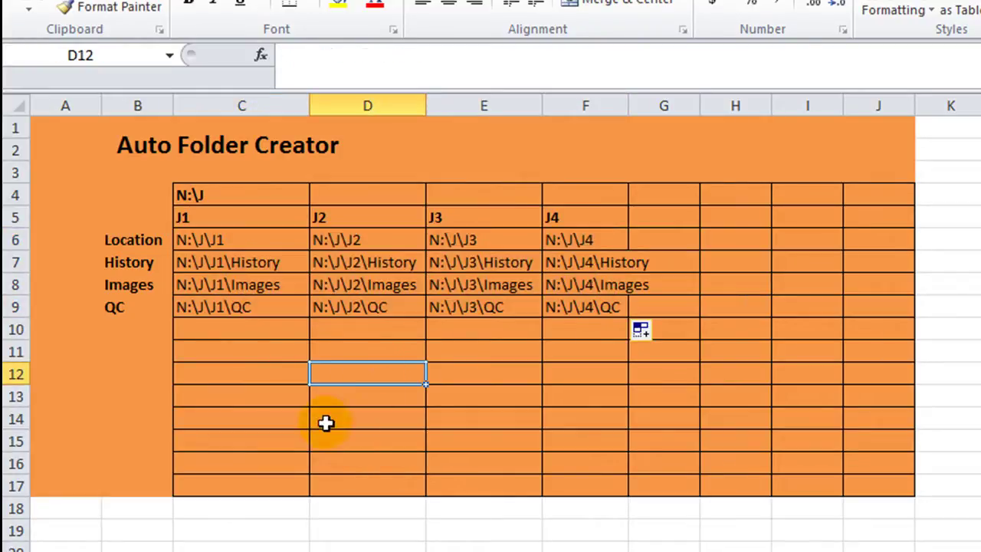
pyautogui.doubleClick(371, 263)
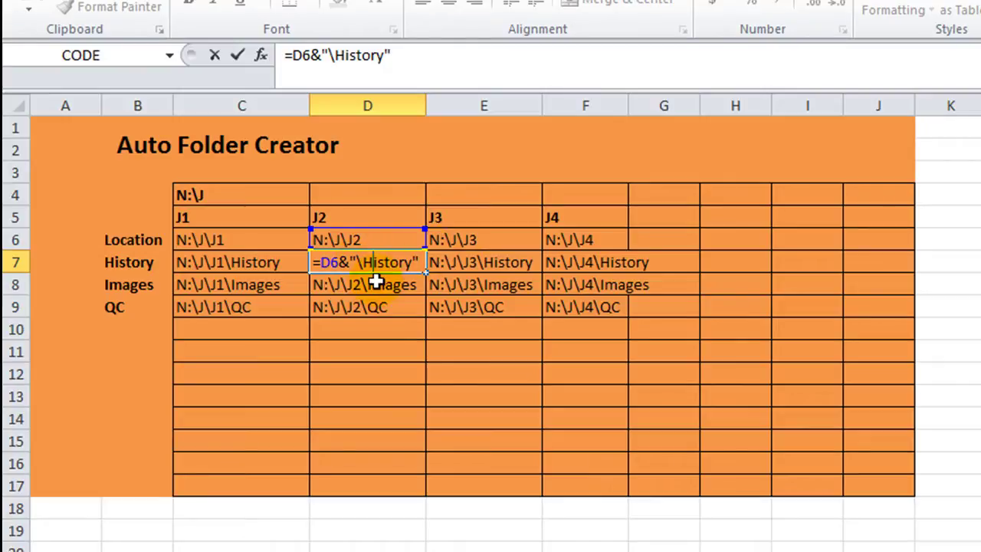
pyautogui.press('Return')
pyautogui.click(390, 285)
pyautogui.doubleClick(390, 285)
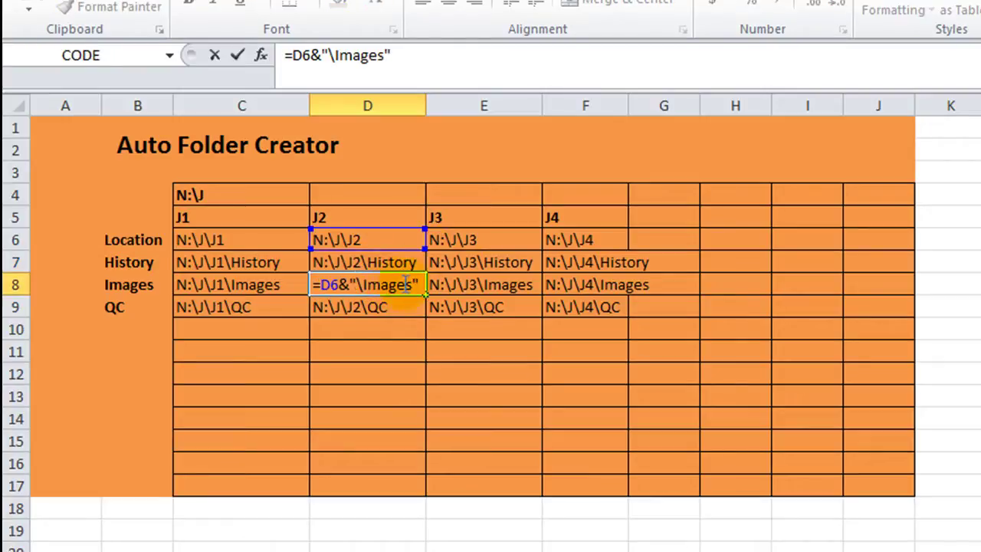
pyautogui.press('Escape')
pyautogui.click(393, 306)
pyautogui.click(569, 283)
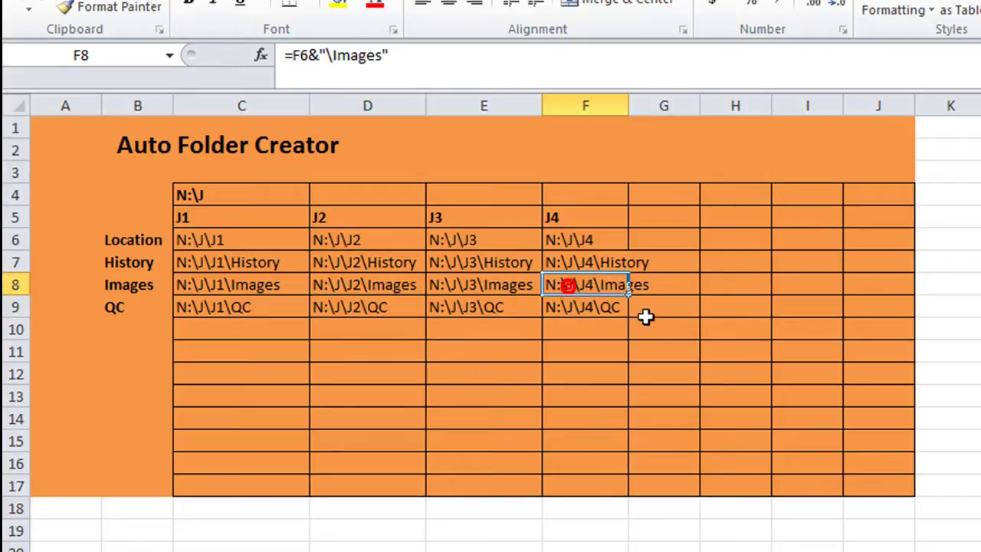
pyautogui.click(662, 216)
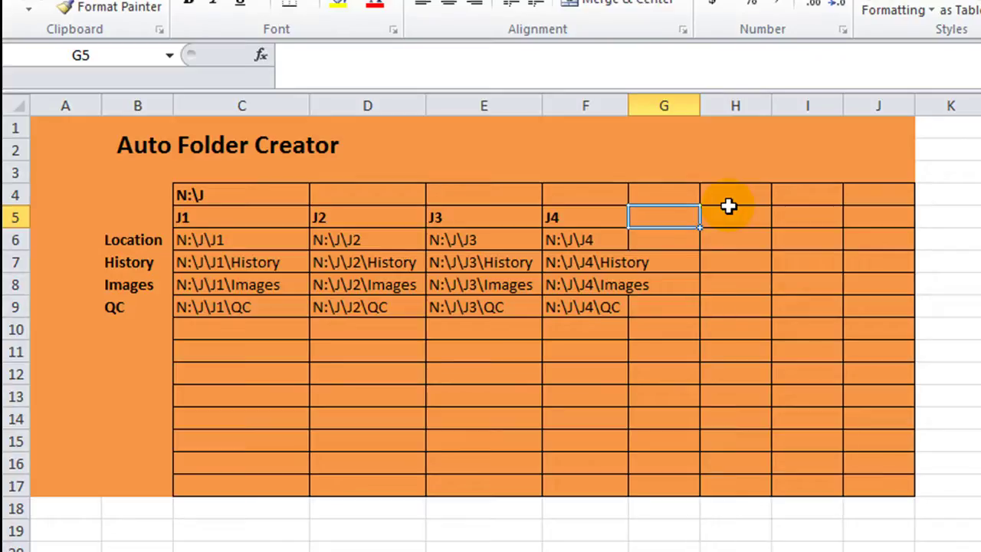
# Add J600 and Blah headers in G5 and H5 and fill the J4 path formulas across to them
pyautogui.write('J600')
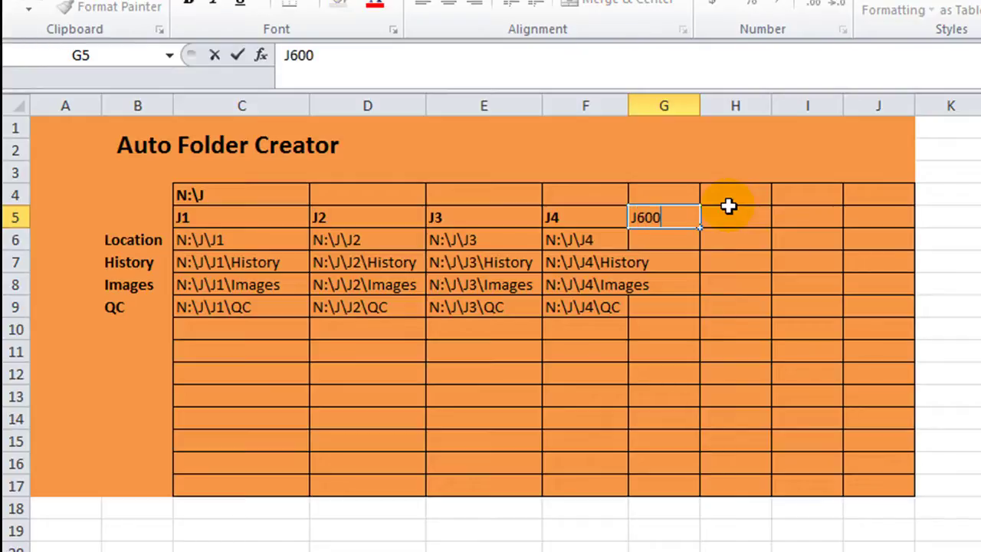
pyautogui.click(727, 205)
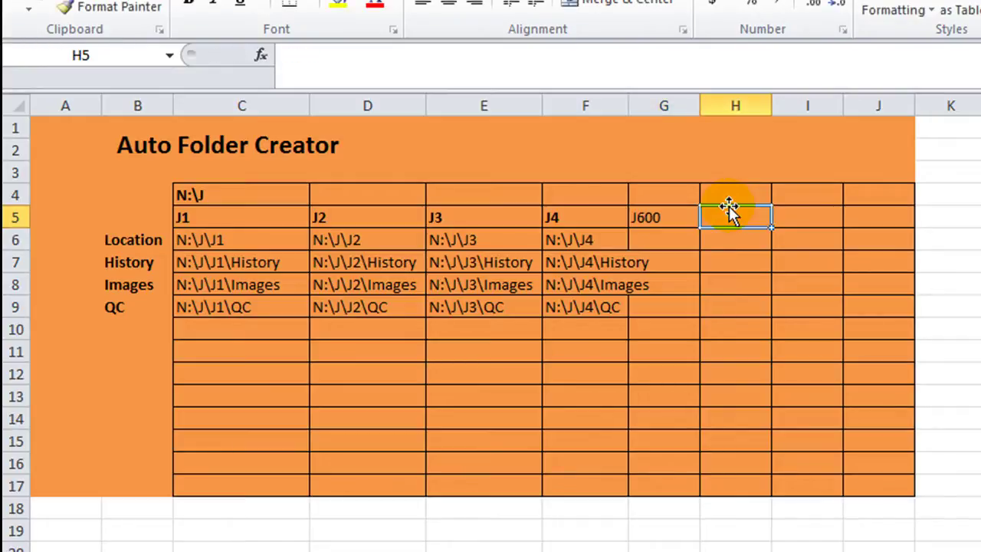
pyautogui.write('Blah')
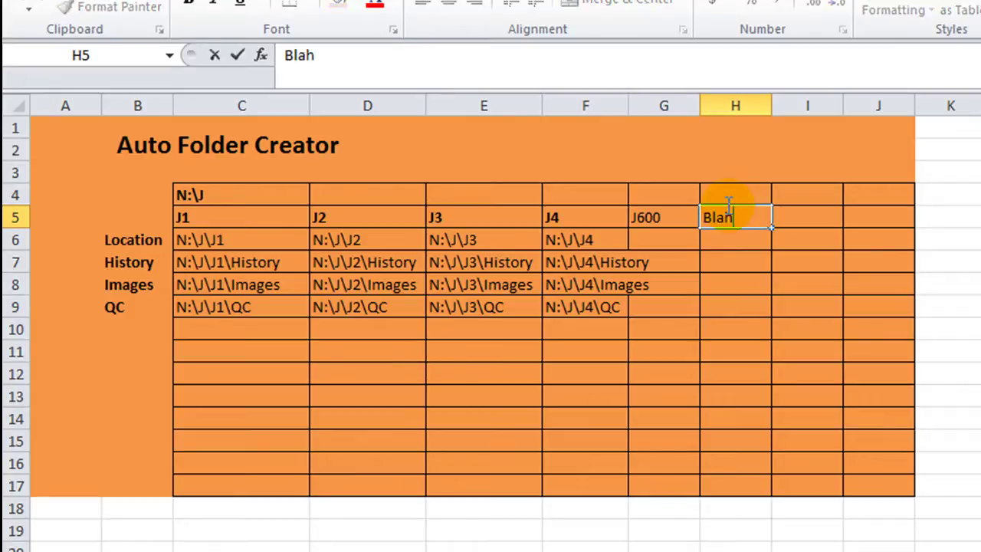
pyautogui.press('Tab')
pyautogui.click(710, 280)
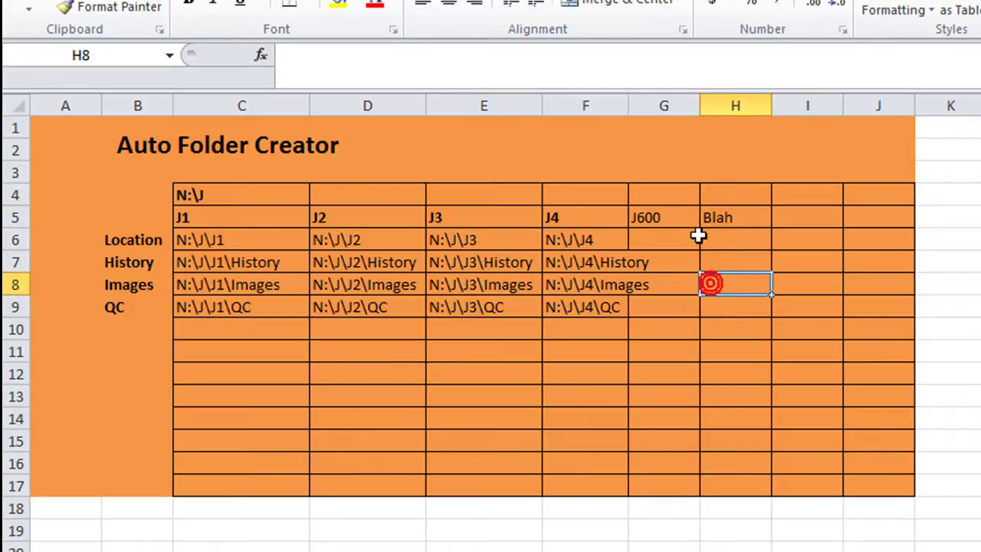
pyautogui.click(595, 242)
pyautogui.moveTo(595, 242); pyautogui.dragTo(764, 309)
pyautogui.click(654, 400)
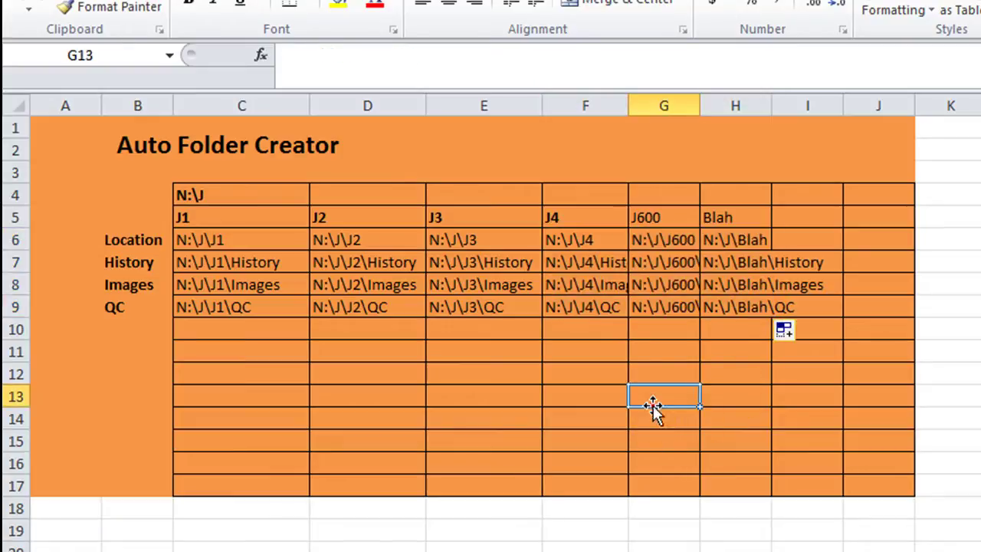
# Enter Jan and Feb in B10:B11 and fill the month series down to Aug in B17
pyautogui.click(297, 369)
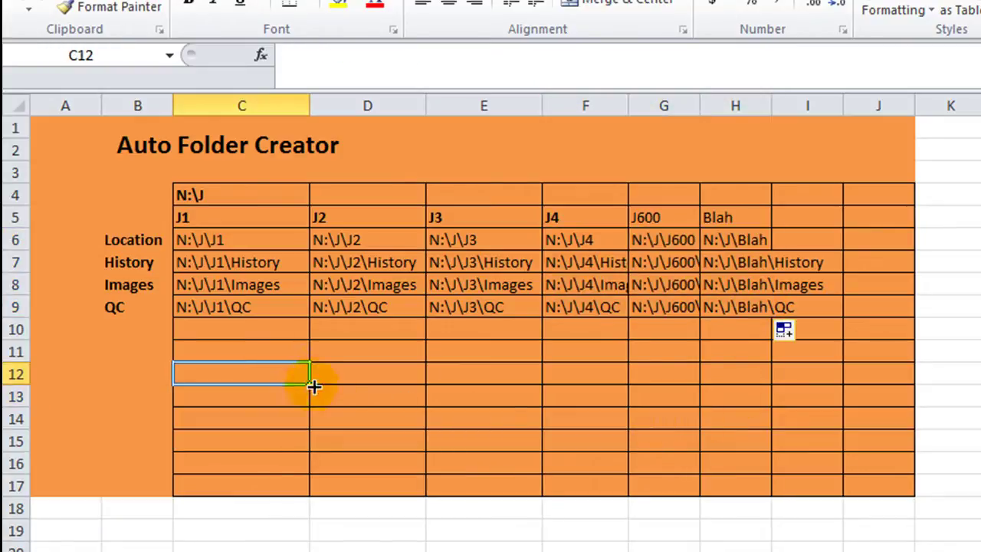
pyautogui.click(147, 336)
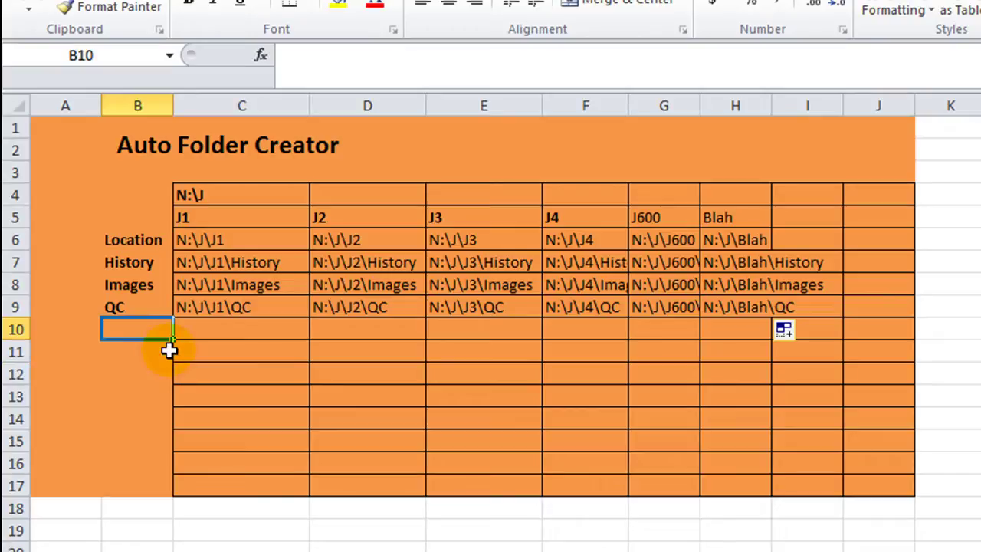
pyautogui.write('Jan')
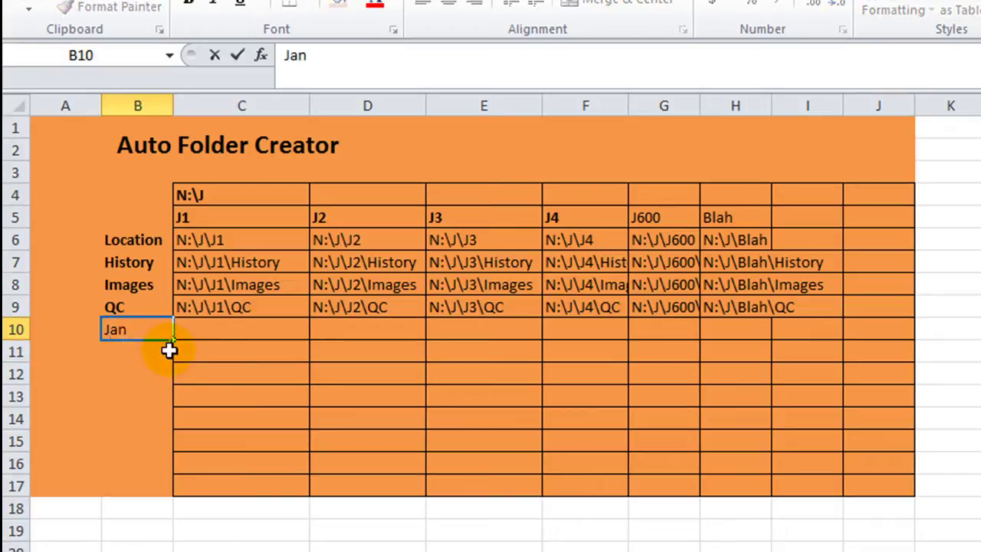
pyautogui.press('Return')
pyautogui.write('Feb')
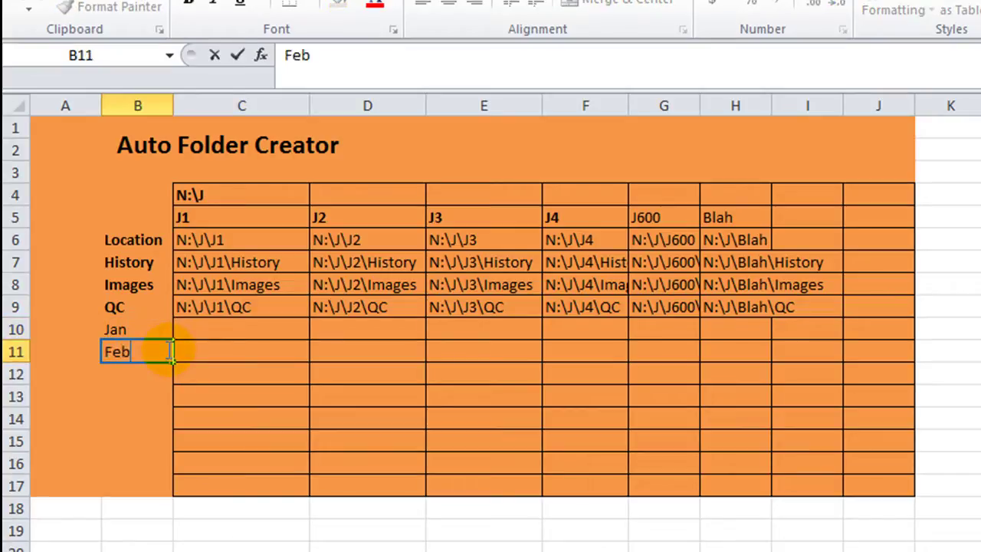
pyautogui.click(168, 396)
pyautogui.moveTo(142, 328); pyautogui.dragTo(150, 488)
pyautogui.click(242, 536)
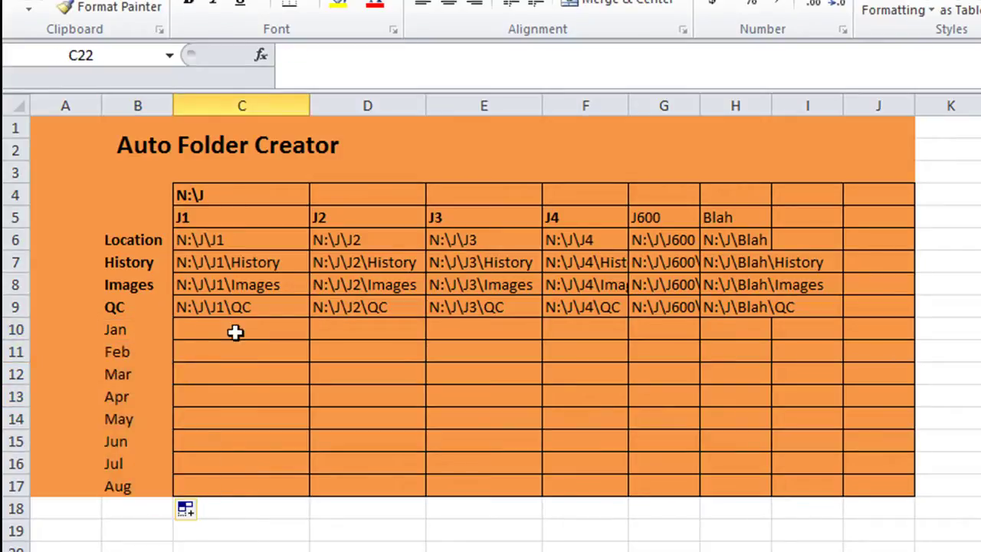
# Enter =C6&"\"&$B10 in C10 to produce the N:\J\J1\Jan path
pyautogui.click(233, 326)
pyautogui.click(243, 307)
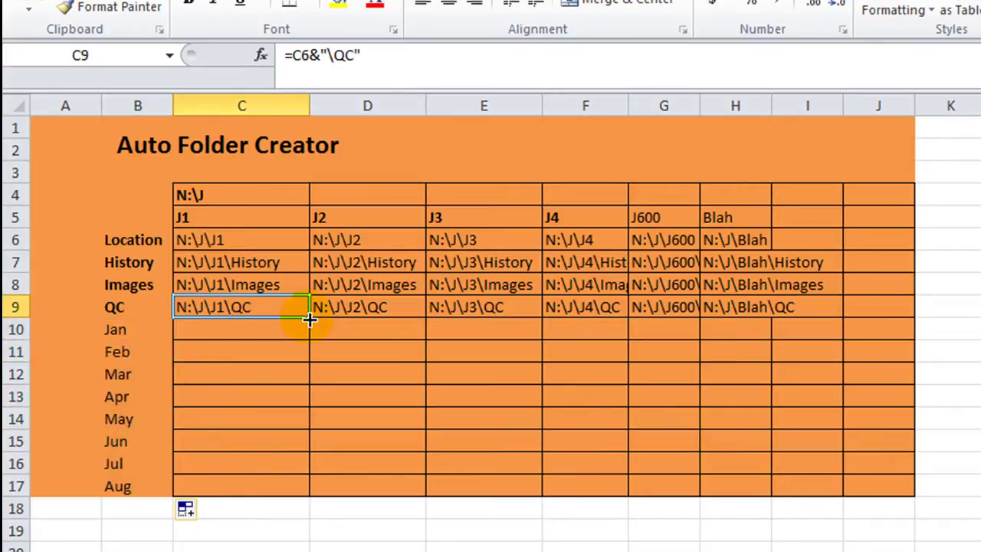
pyautogui.moveTo(308, 321); pyautogui.dragTo(309, 337)
pyautogui.click(284, 381)
pyautogui.click(269, 331)
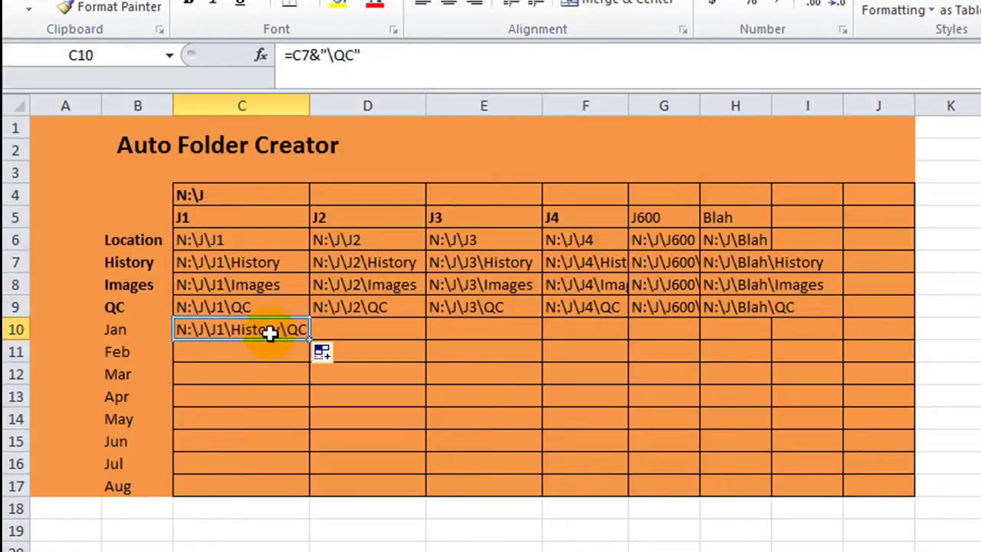
pyautogui.write('=')
pyautogui.click(218, 241)
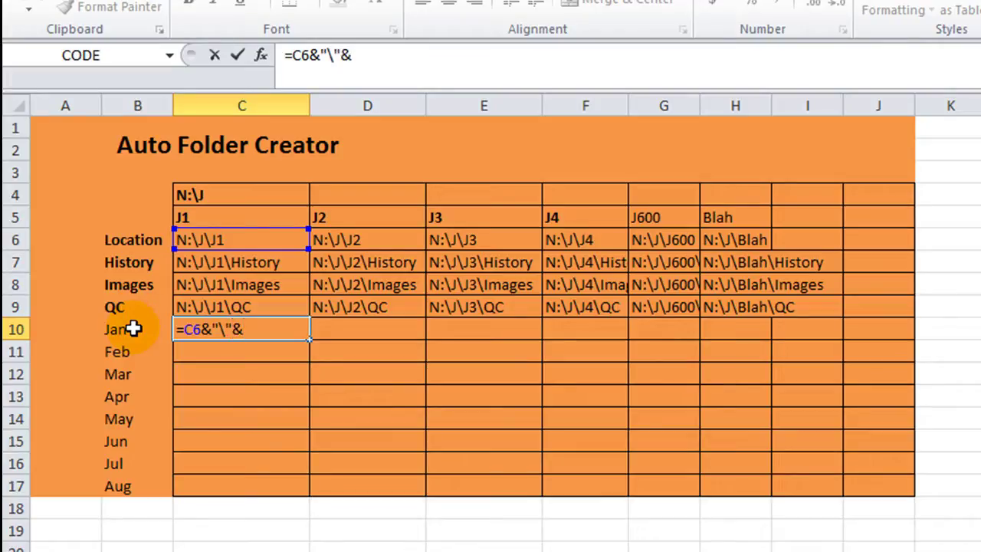
pyautogui.click(115, 328)
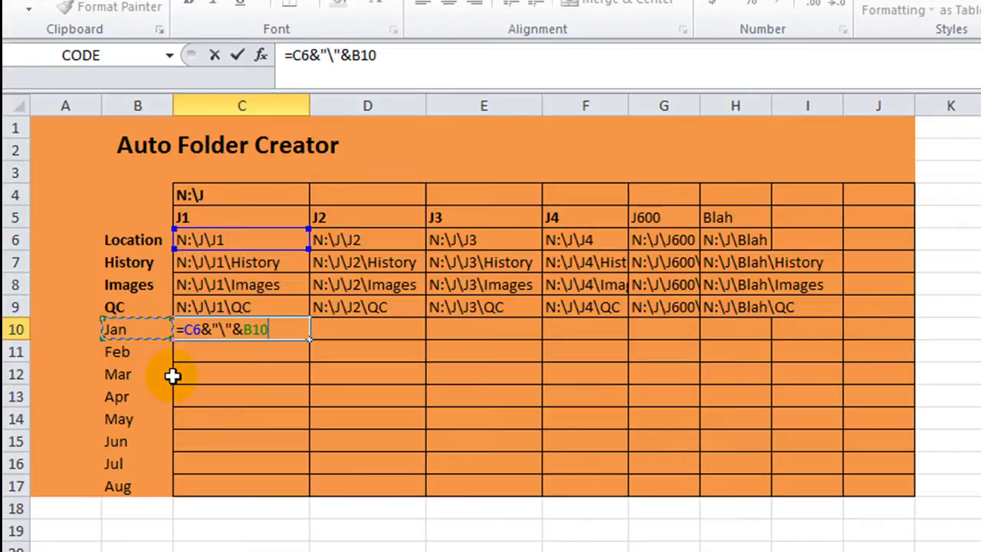
pyautogui.press('F4')
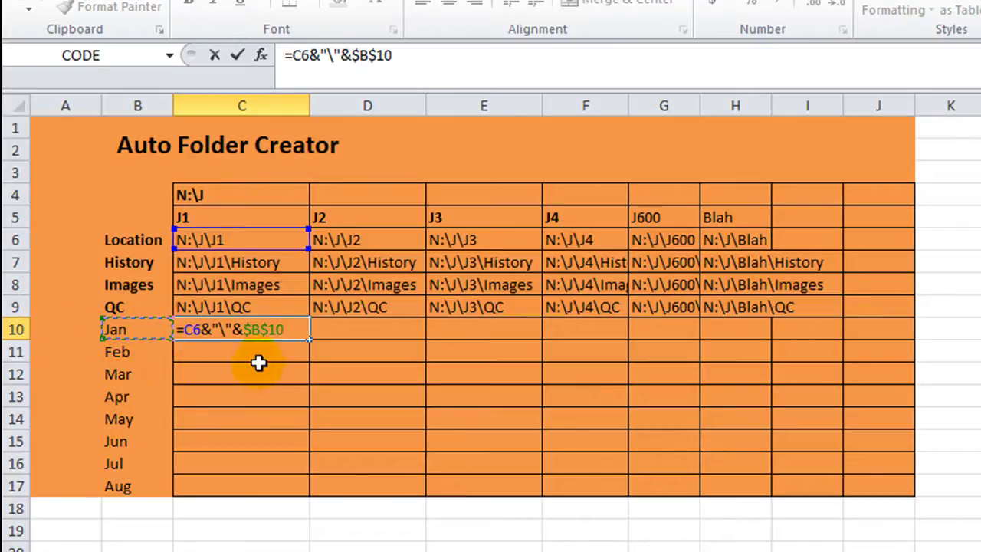
pyautogui.press('F4')
pyautogui.press('F4')
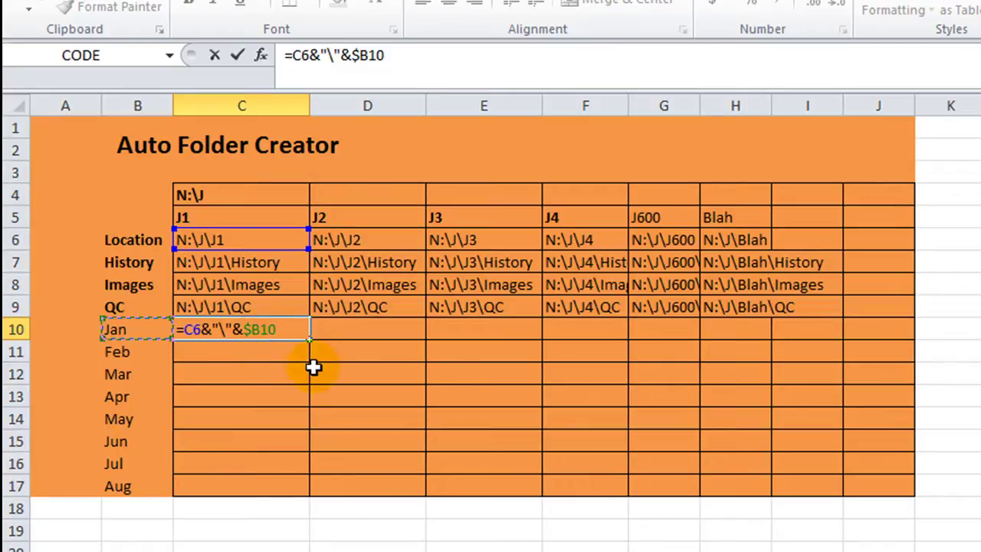
pyautogui.press('Return')
# Fill the Jan formula down to C17, then change C10's location reference to C$6
pyautogui.click(281, 324)
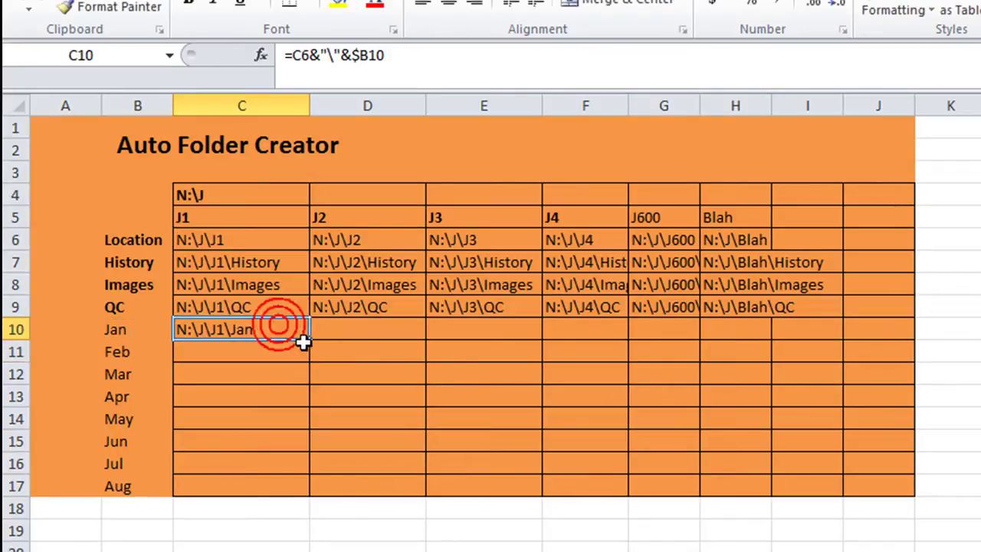
pyautogui.doubleClick(307, 341)
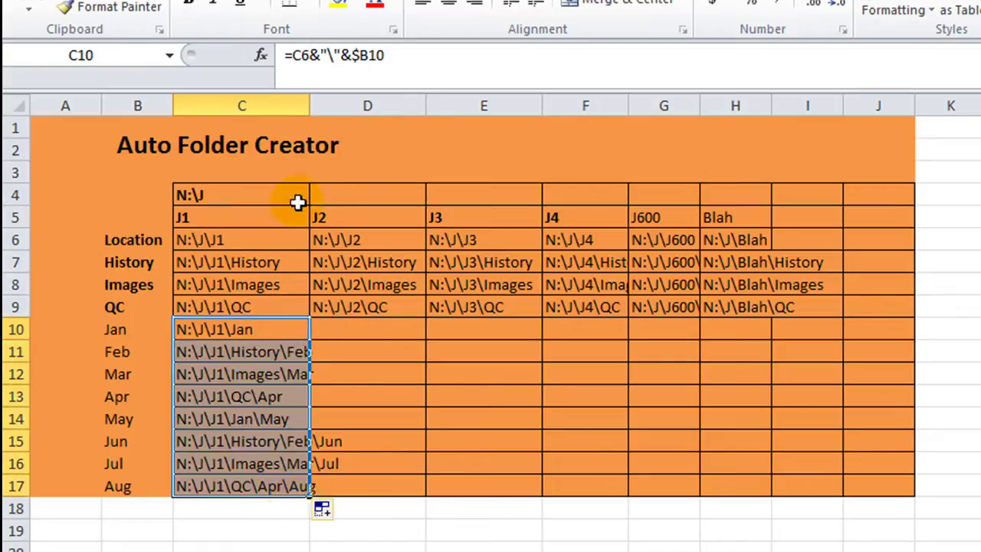
pyautogui.click(286, 330)
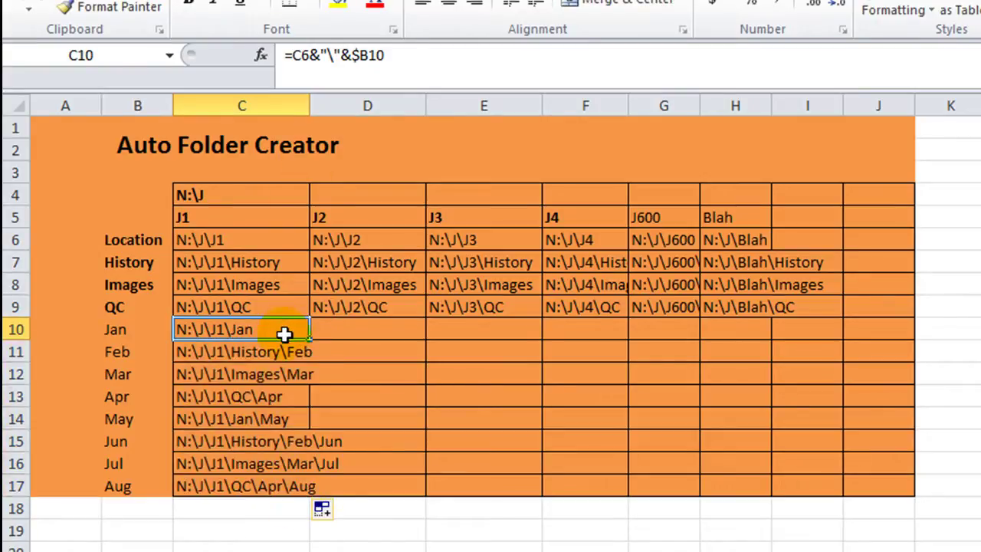
pyautogui.click(306, 54)
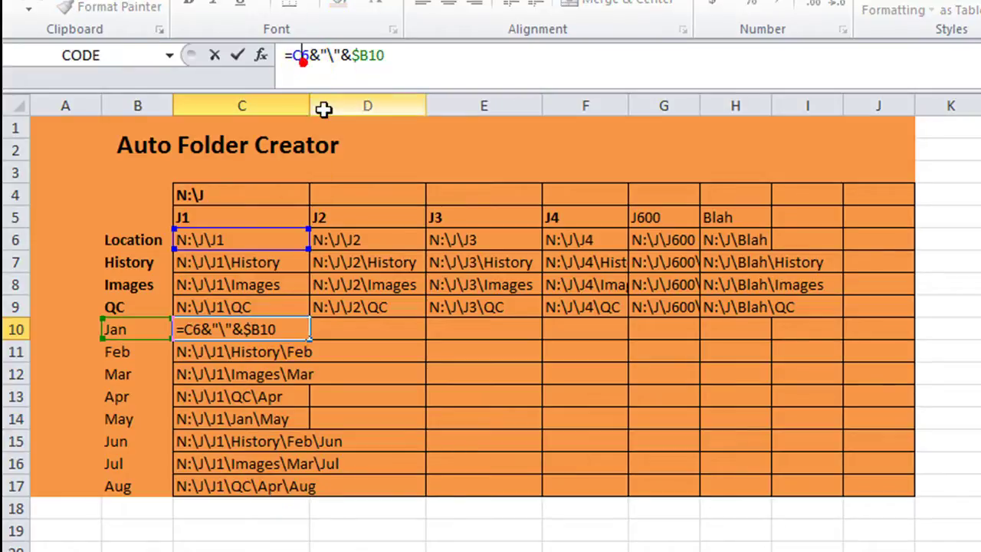
pyautogui.press('F4')
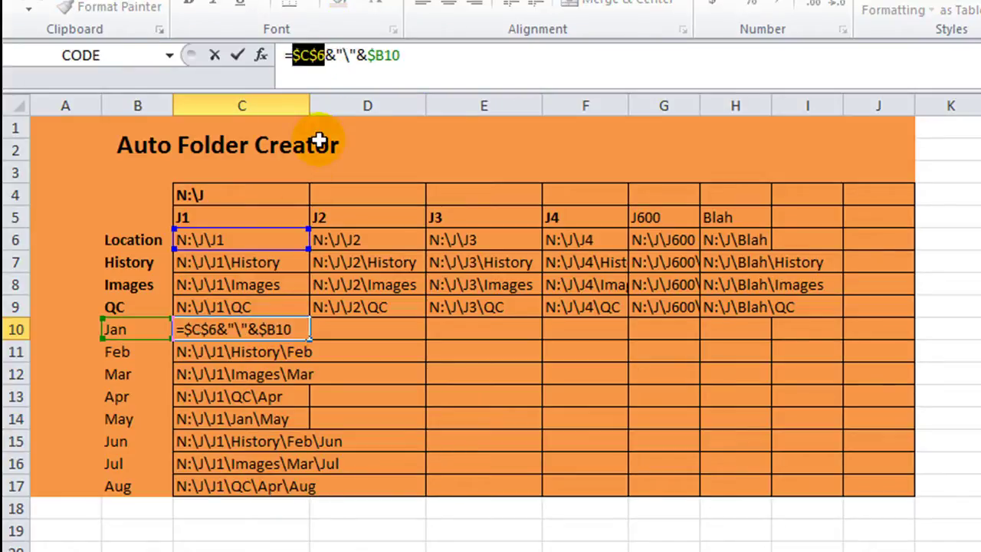
pyautogui.press('F4')
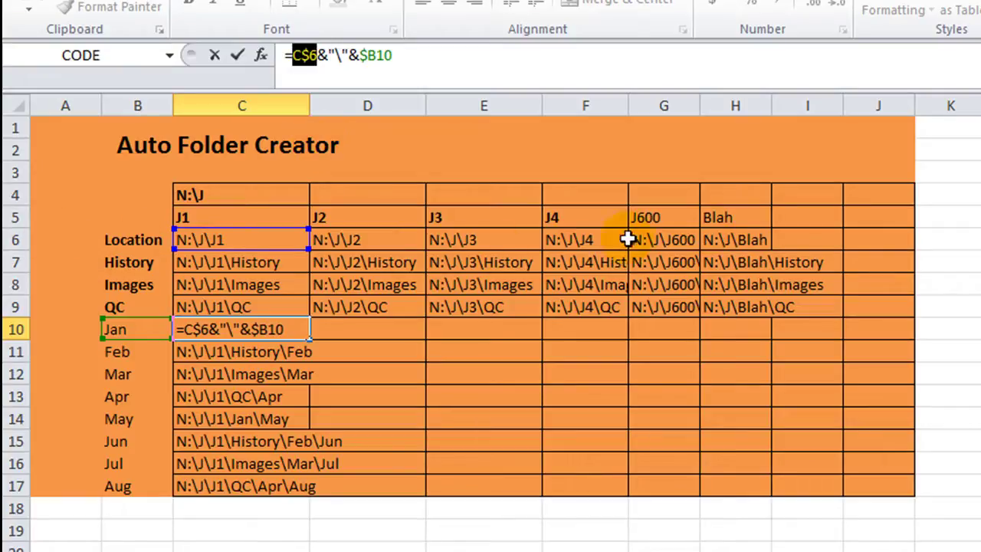
pyautogui.press('Return')
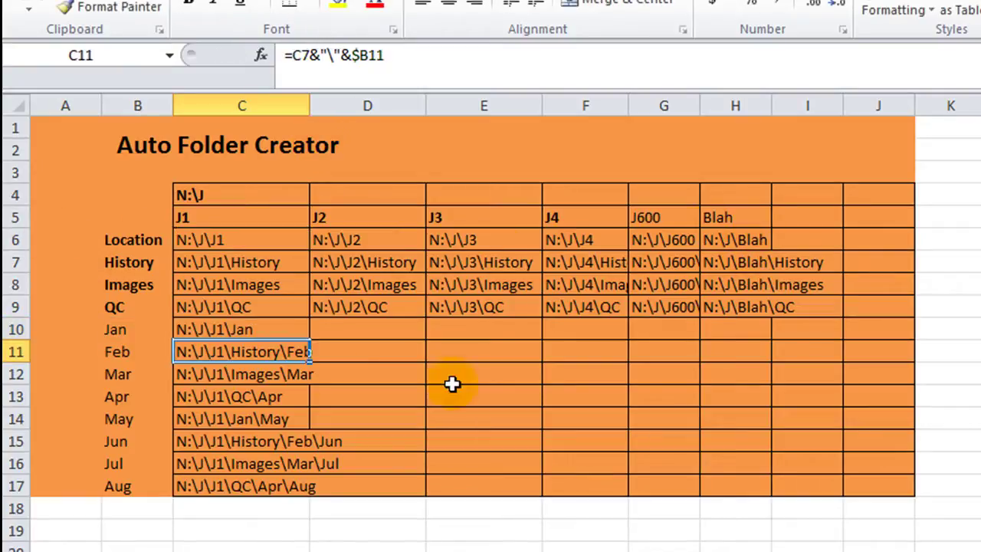
# Fill the corrected C10 formula across C10:H17 for all jobs and widen column H
pyautogui.click(283, 335)
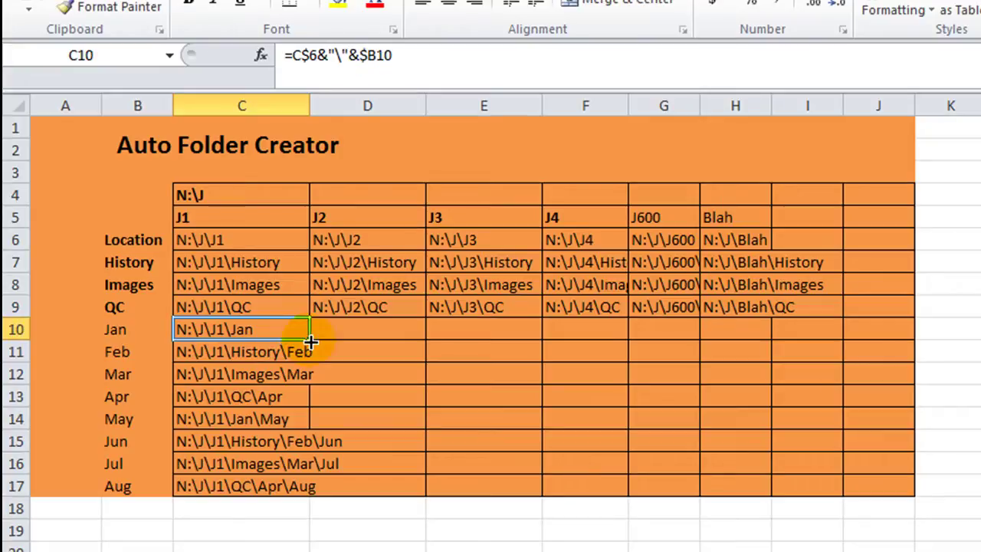
pyautogui.moveTo(313, 344); pyautogui.dragTo(771, 450)
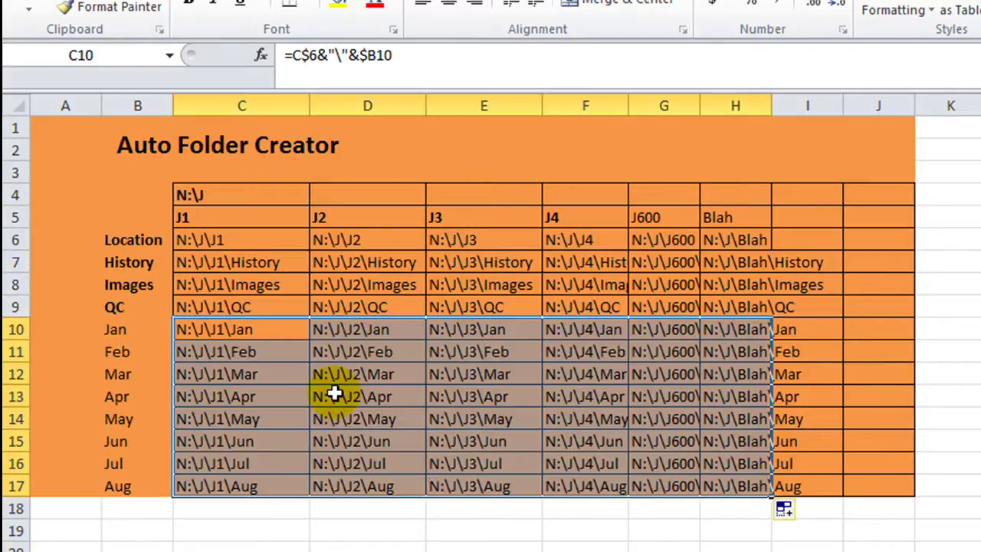
pyautogui.moveTo(772, 105); pyautogui.dragTo(916, 123)
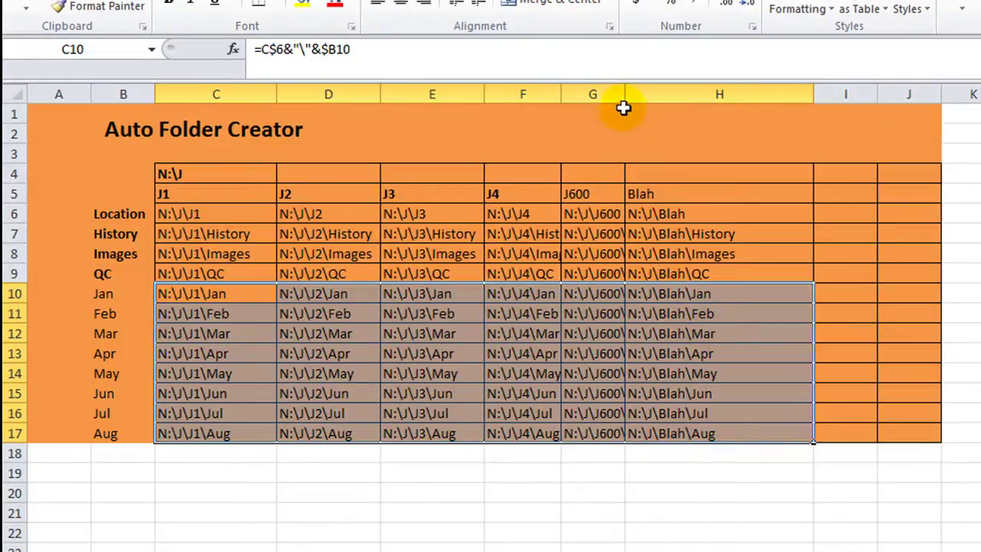
# Widen columns G (J600) and F (J4) to show full paths, then select C6:H17
pyautogui.moveTo(625, 101); pyautogui.dragTo(727, 101)
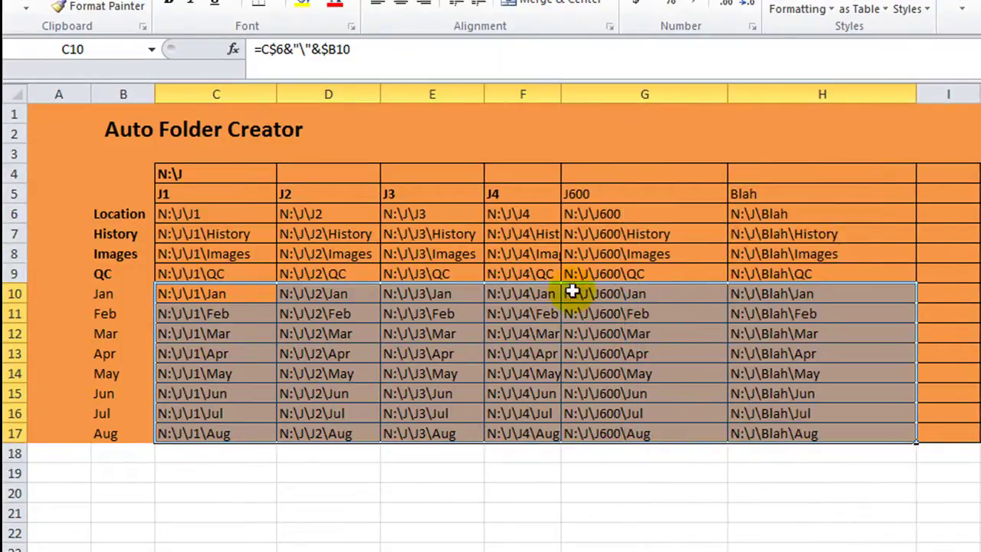
pyautogui.moveTo(562, 90); pyautogui.dragTo(614, 100)
pyautogui.moveTo(210, 210); pyautogui.dragTo(869, 429)
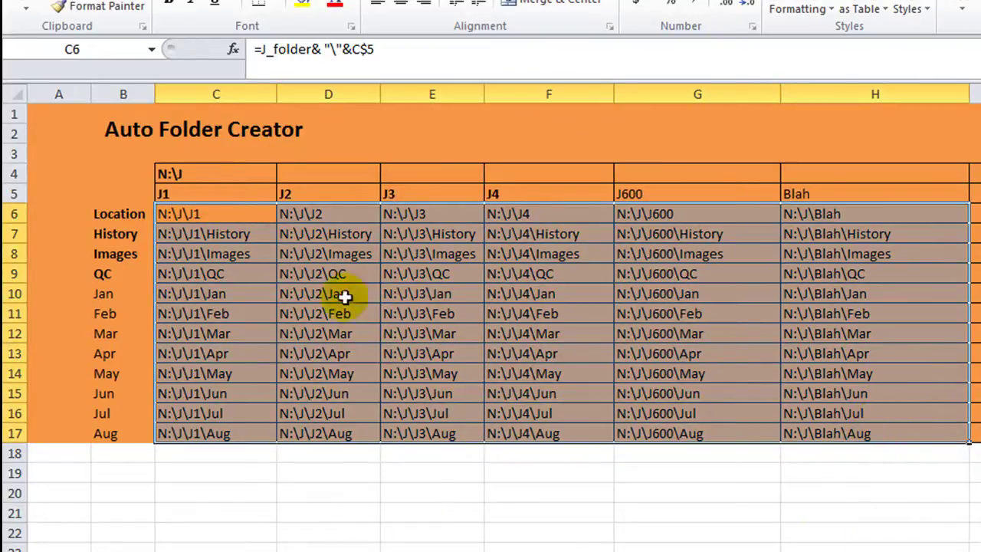